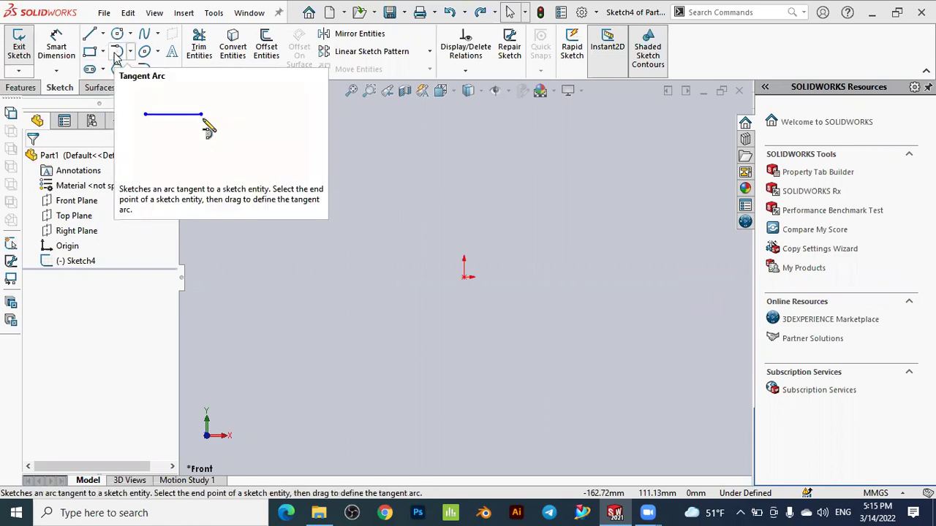
click(116, 55)
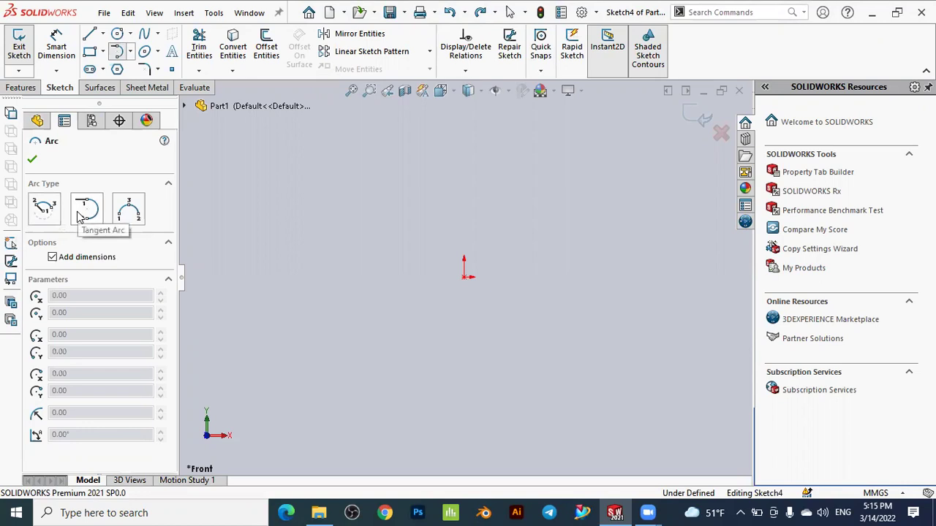
click(84, 213)
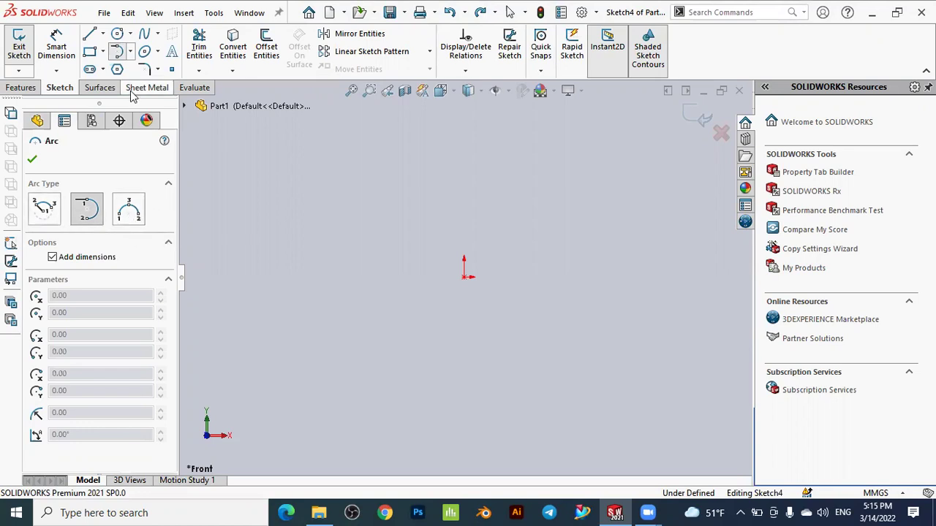
click(45, 220)
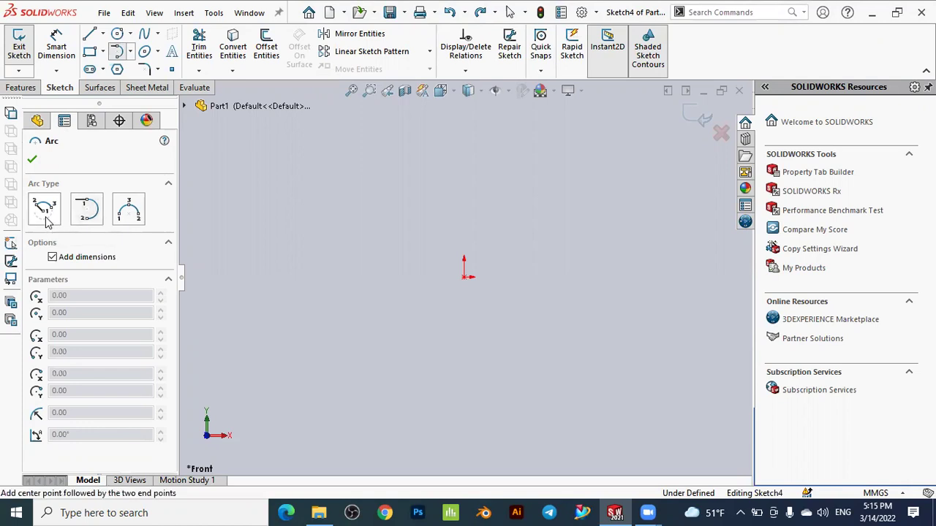
key(Escape)
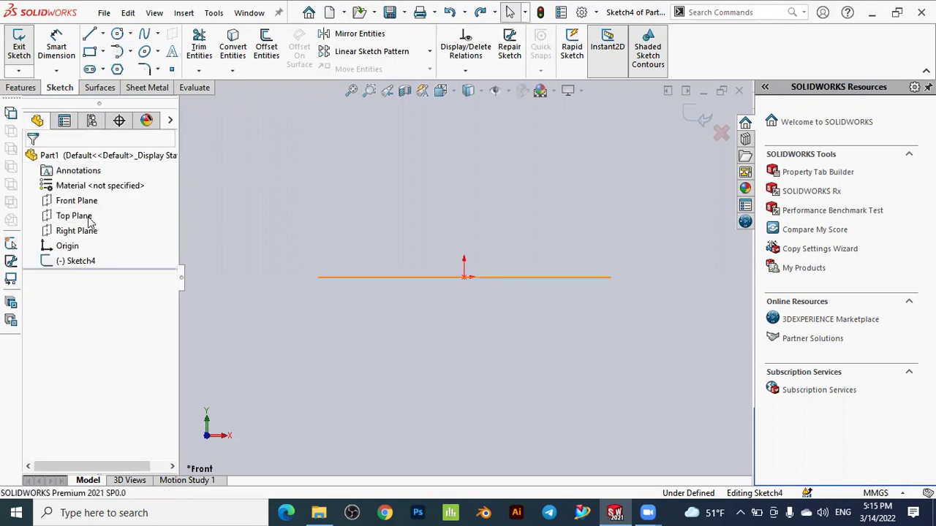
click(84, 204)
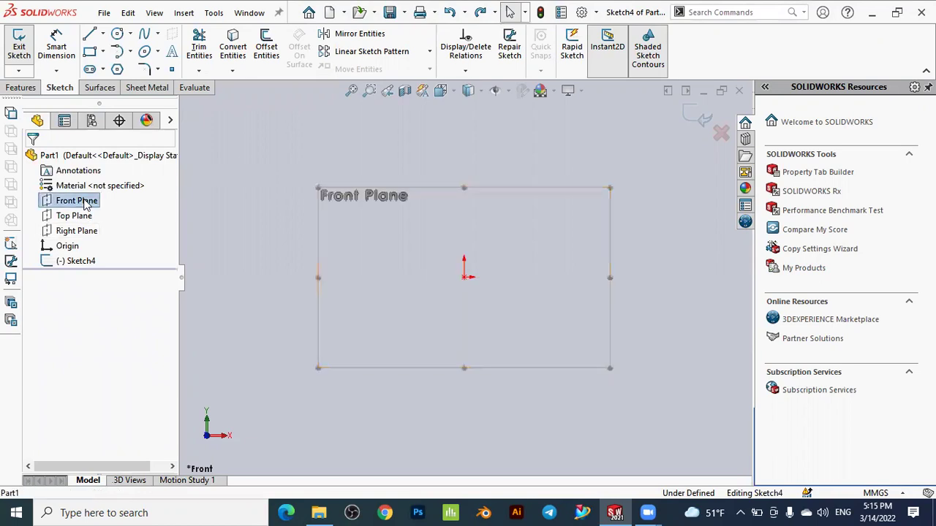
click(97, 182)
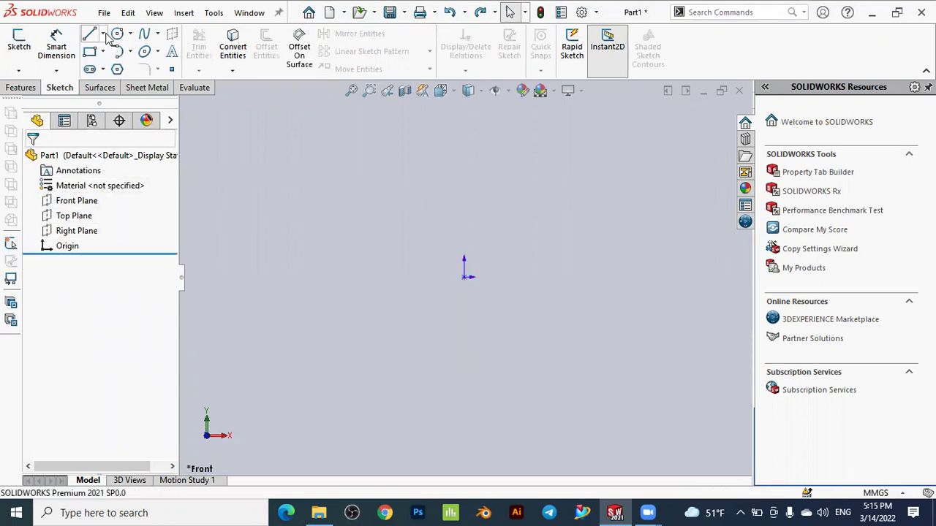
Start a sketch on the Front Plane and draw a dimensioned 180° centerpoint arc of about 55 mm radius to the left of the origin.
click(68, 200)
click(94, 182)
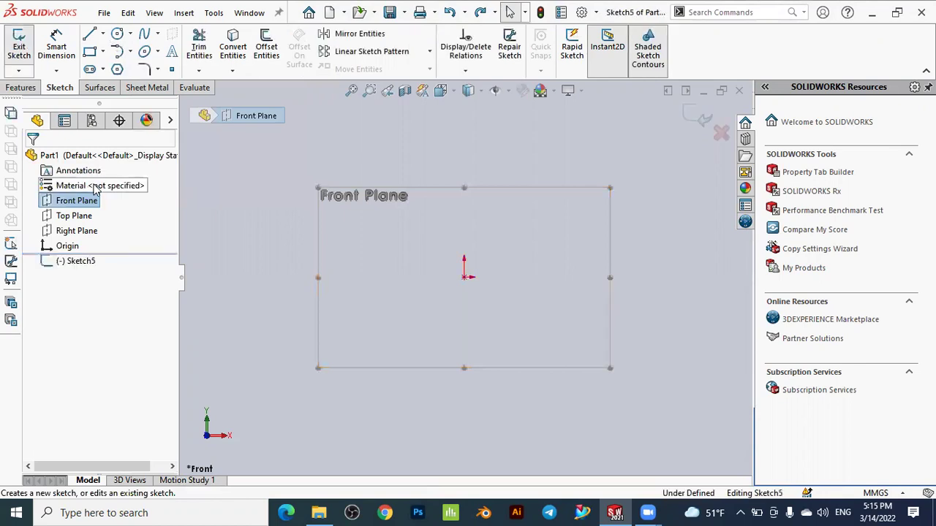
click(117, 51)
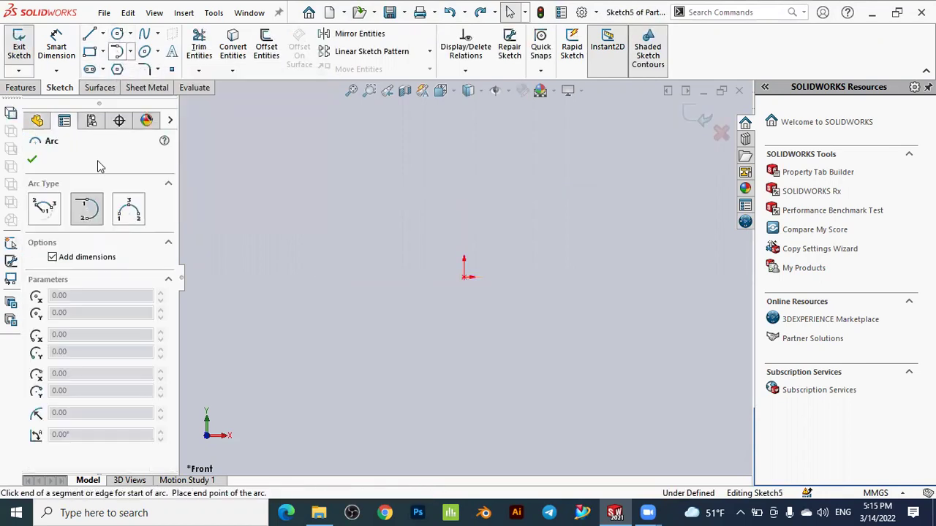
click(46, 218)
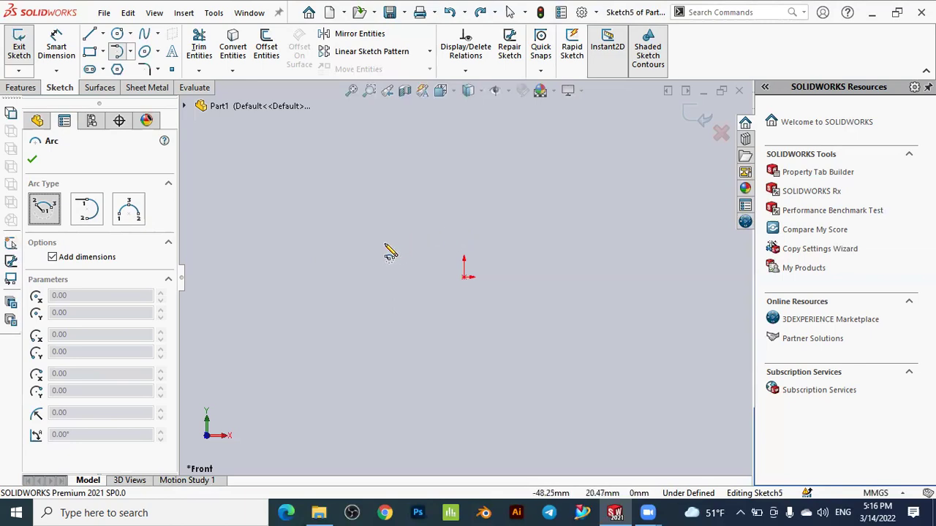
click(329, 245)
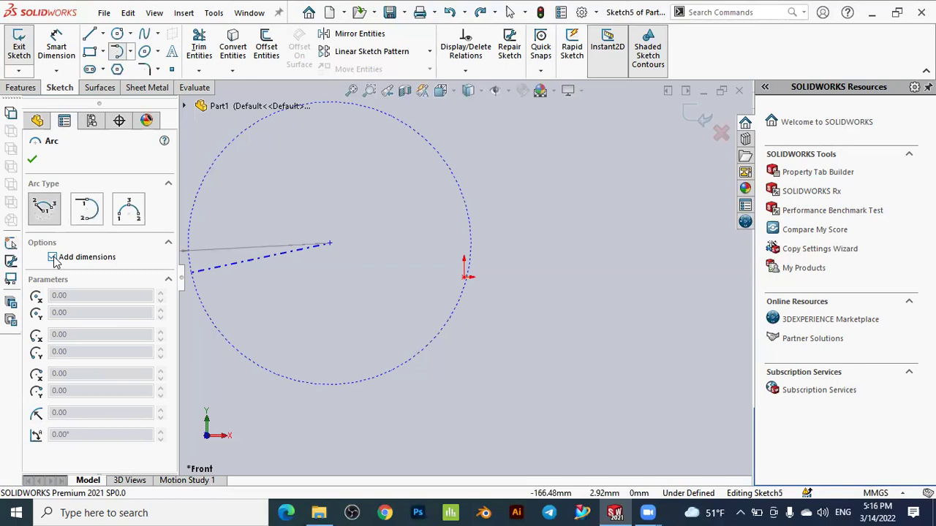
click(419, 243)
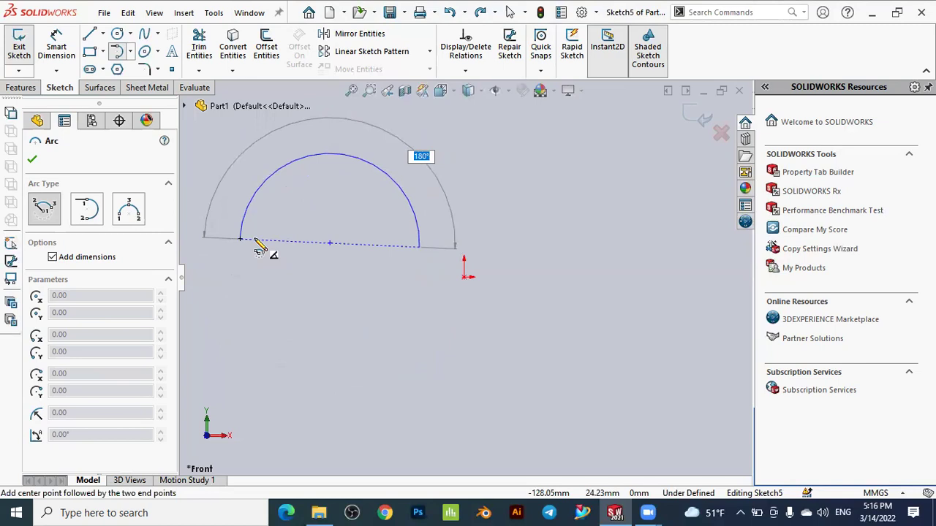
click(256, 242)
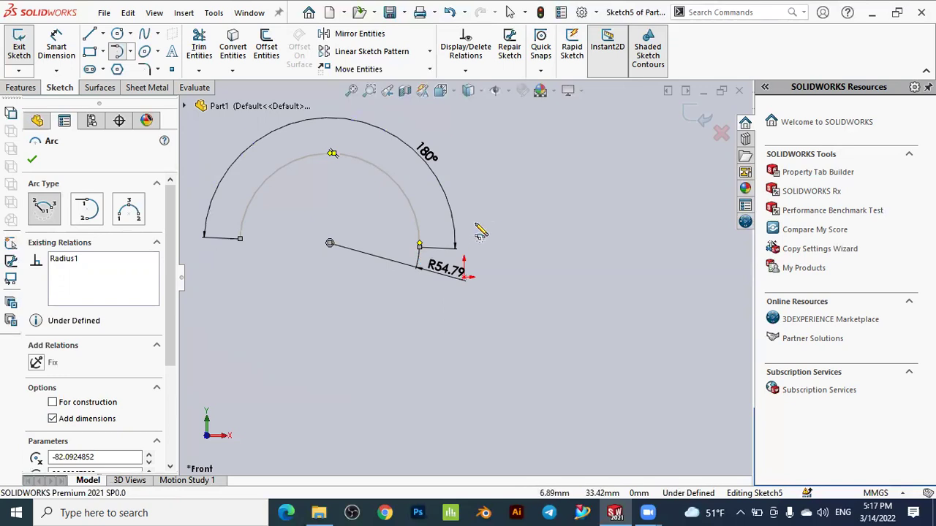
scroll(556, 276, up, 3)
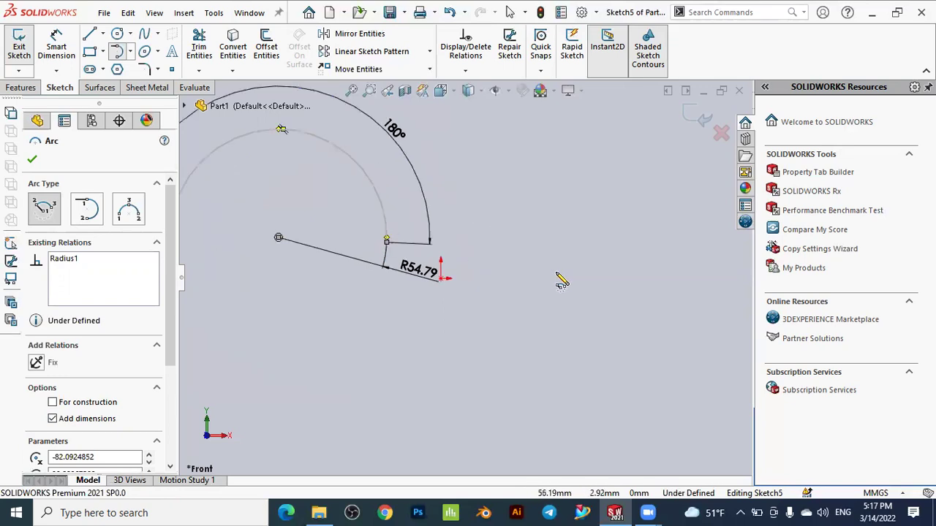
scroll(410, 252, down, 5)
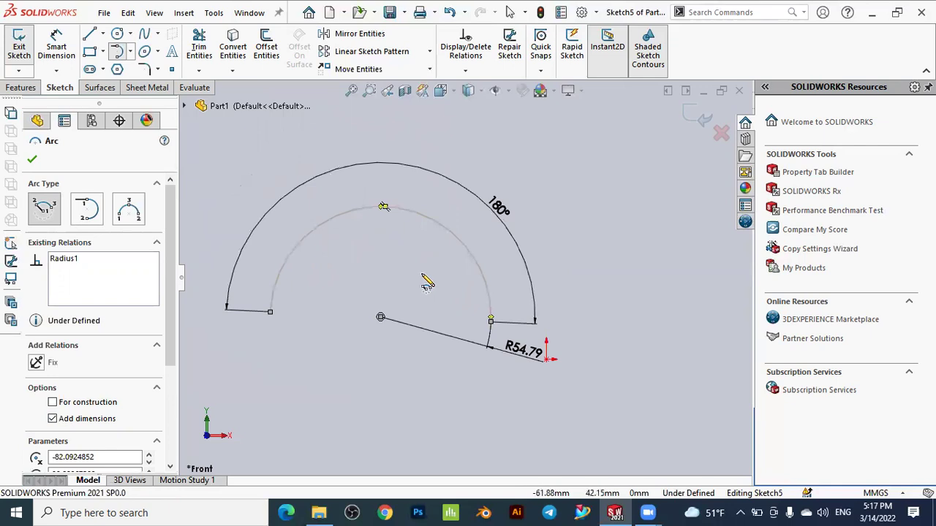
key(Escape)
key(Escape)
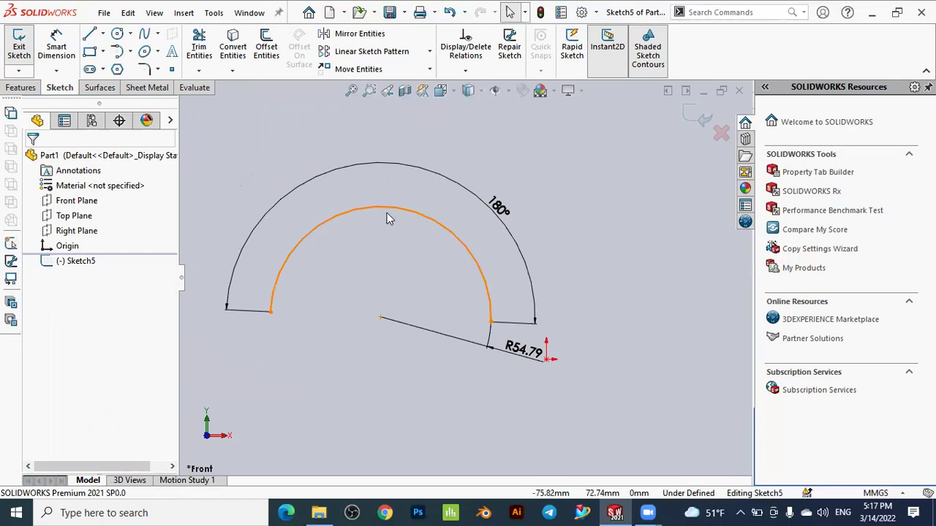
Shrink the arc to a radius of about 48 mm and set its right endpoint to X 0, Y 20.
drag(337, 215, 324, 244)
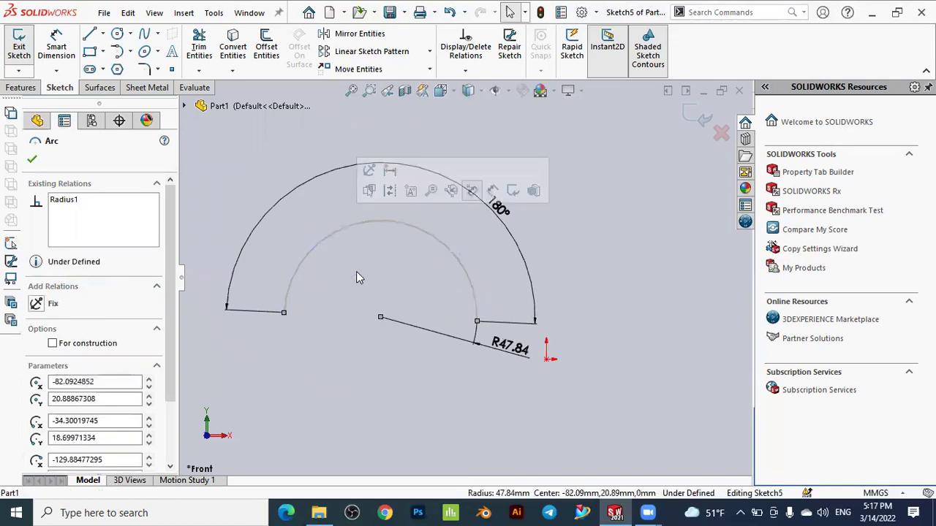
click(359, 339)
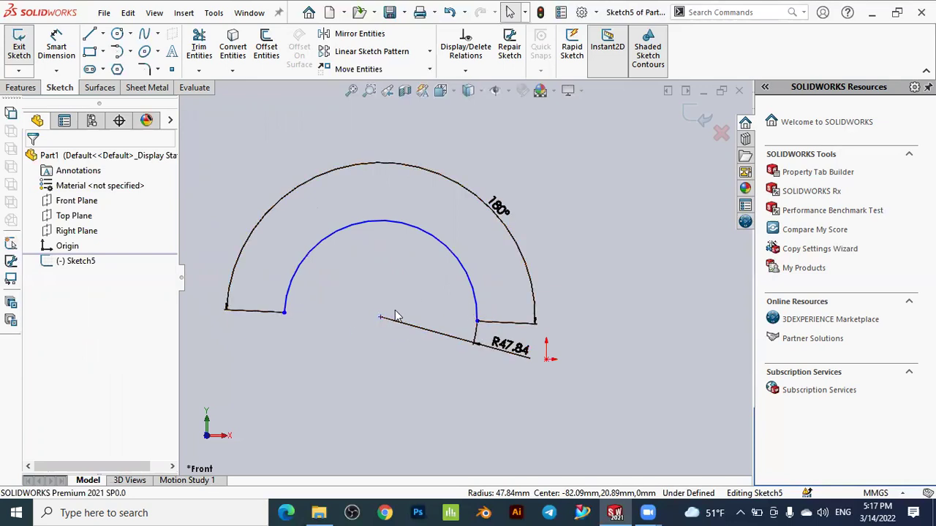
click(476, 322)
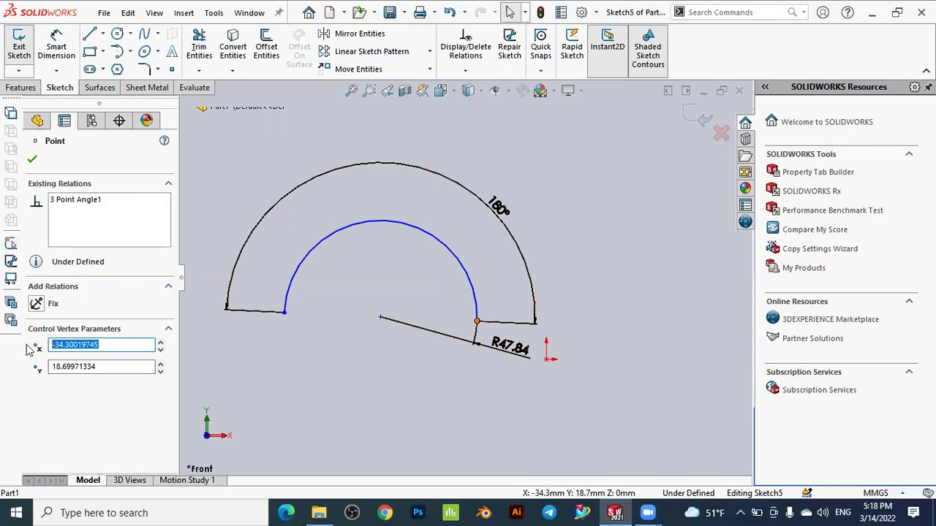
text(0)
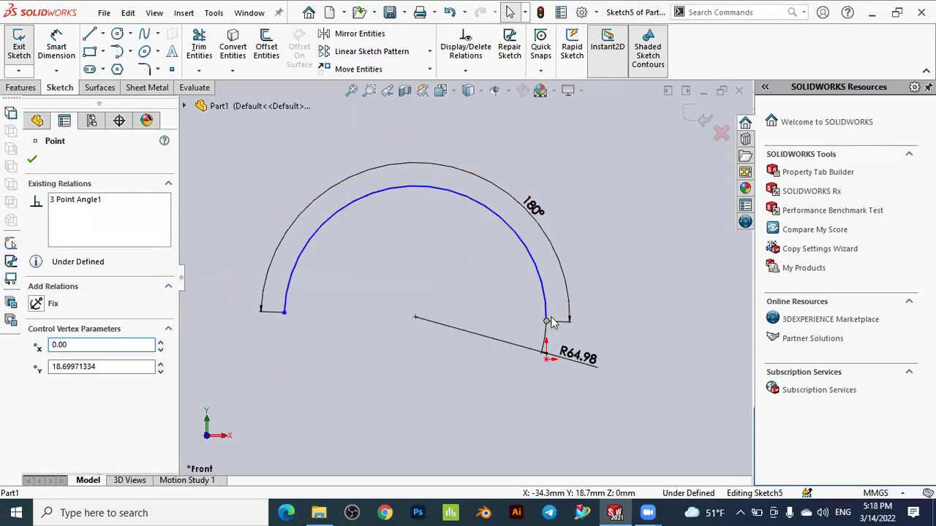
double_click(76, 367)
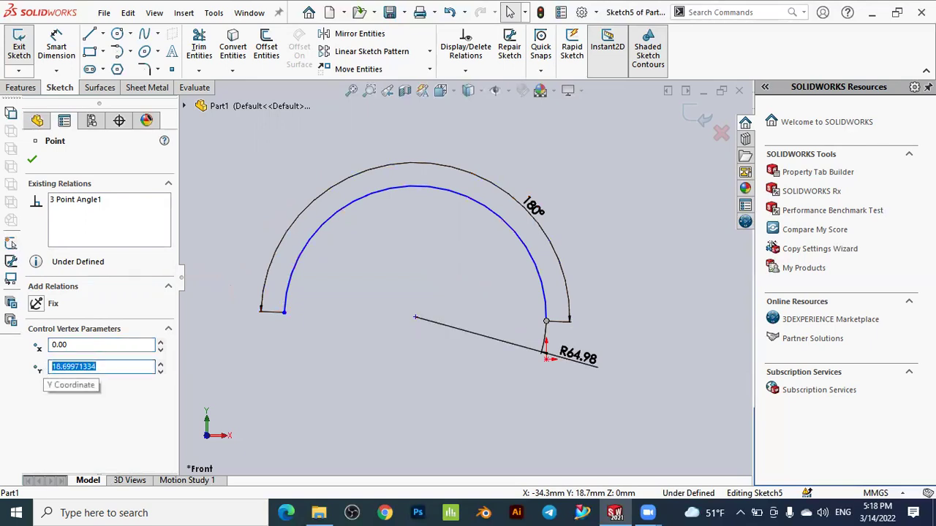
text(20)
key(Return)
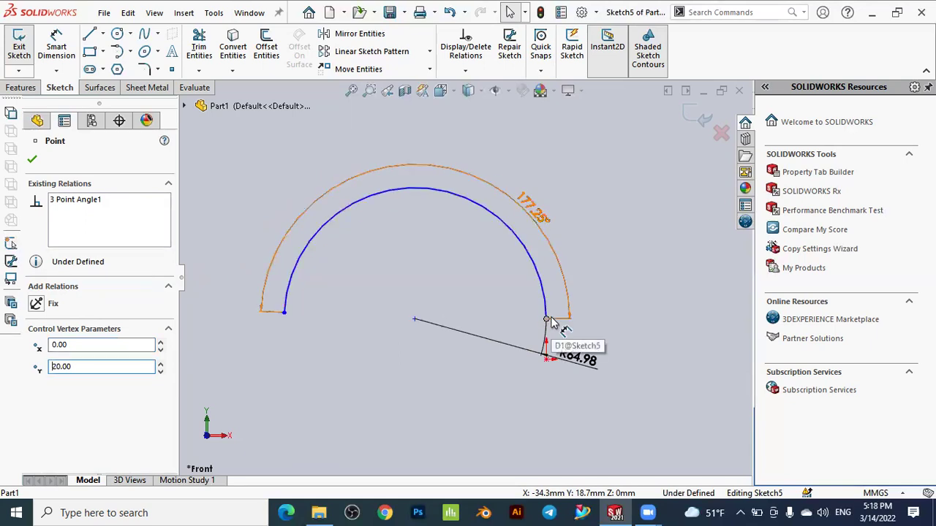
click(32, 163)
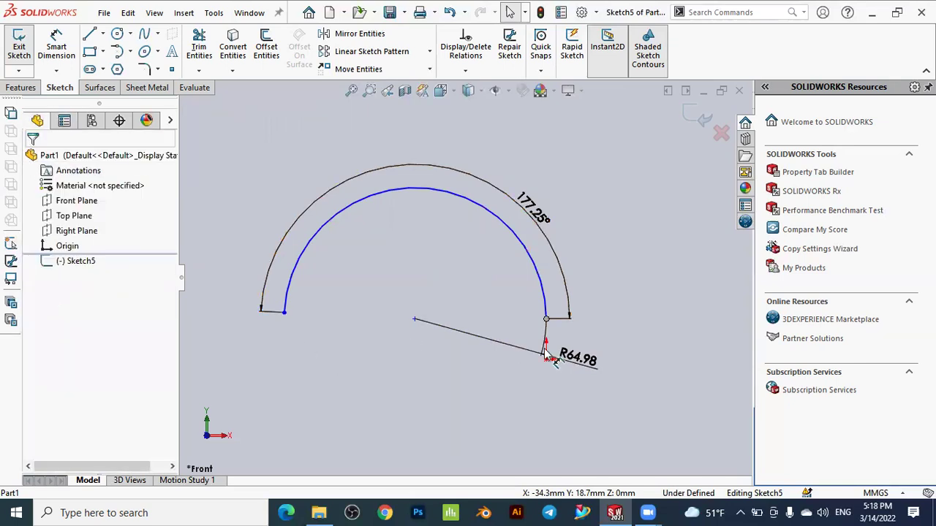
Examine the X and Y coordinates of the arc's left endpoint and its center point.
click(285, 314)
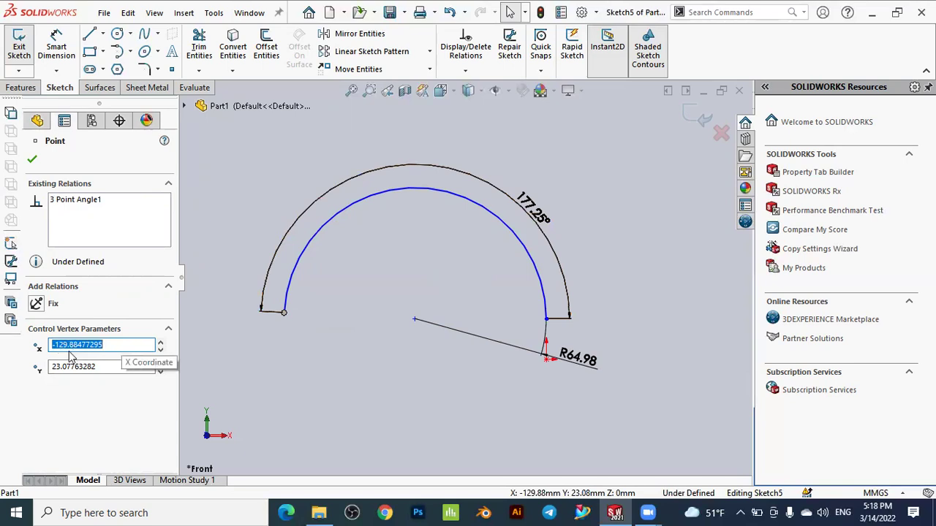
click(121, 364)
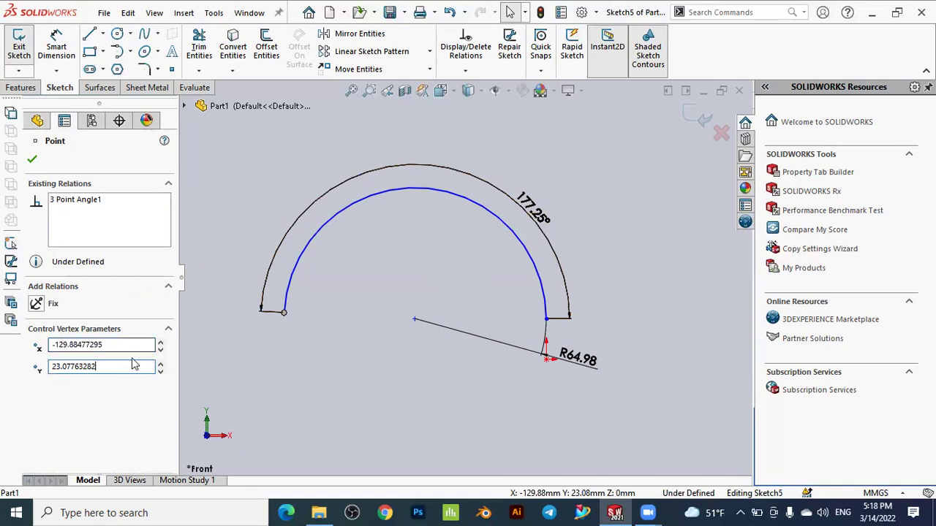
click(32, 161)
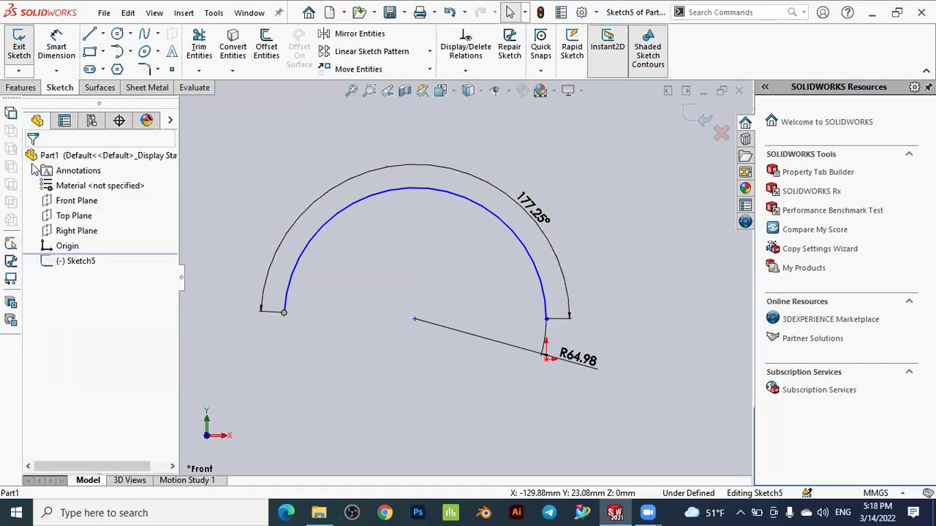
click(415, 320)
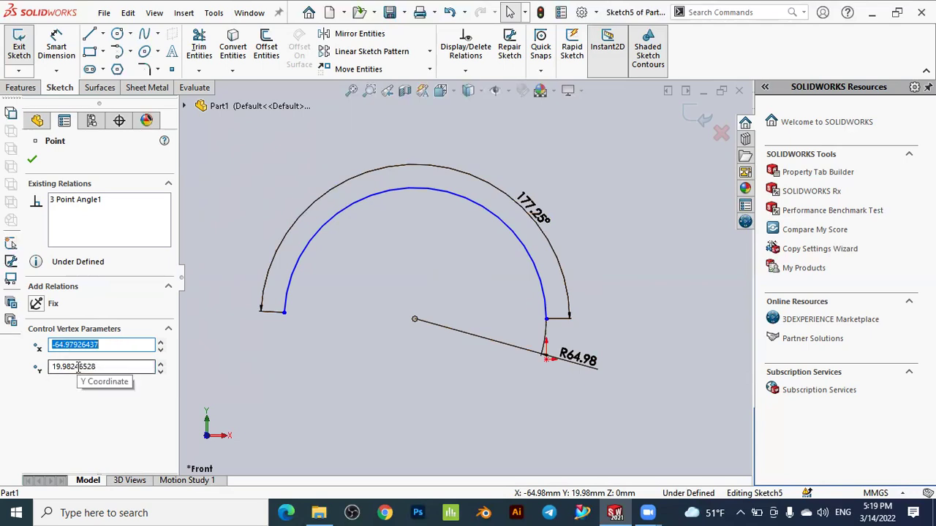
click(33, 158)
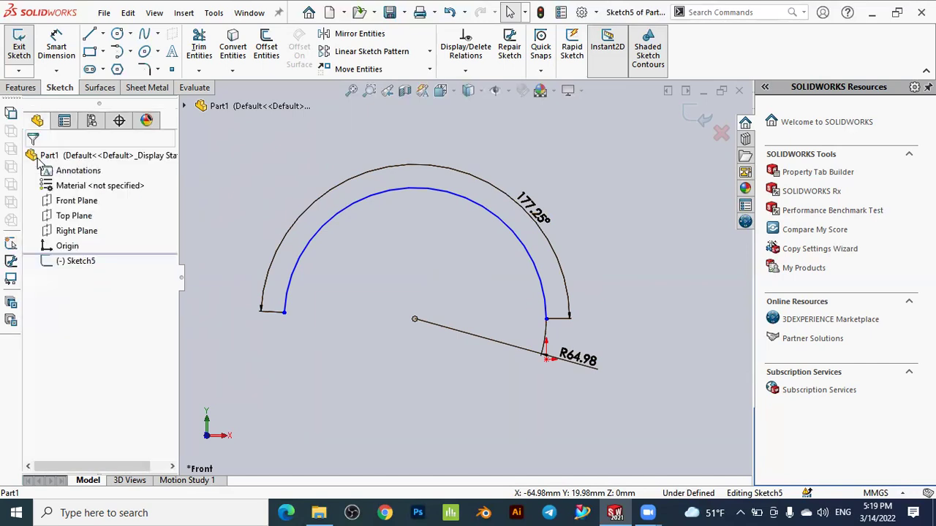
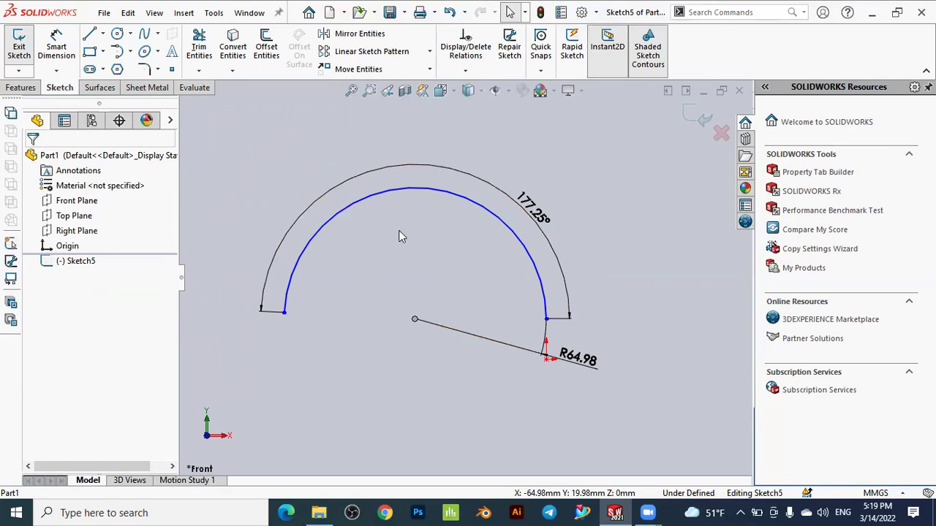
Set the arc's radius parameter to 100 mm.
click(376, 196)
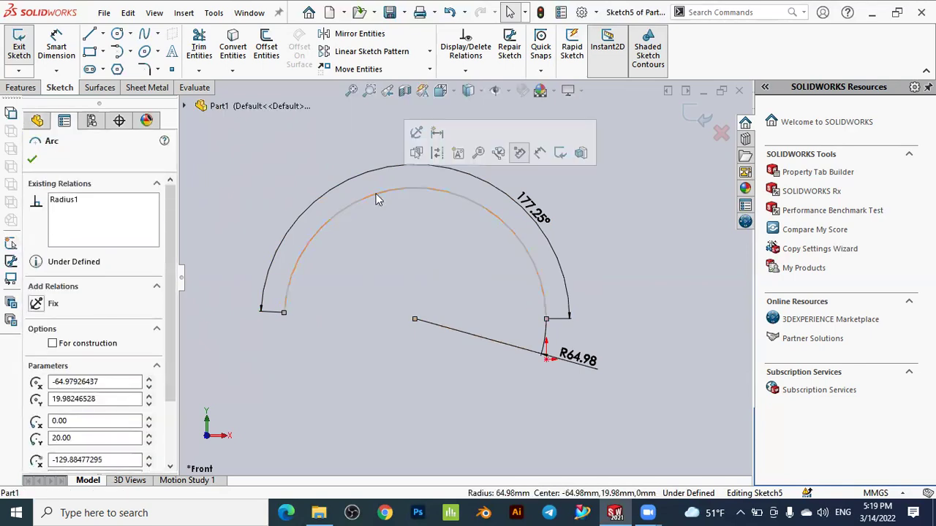
drag(172, 339, 183, 412)
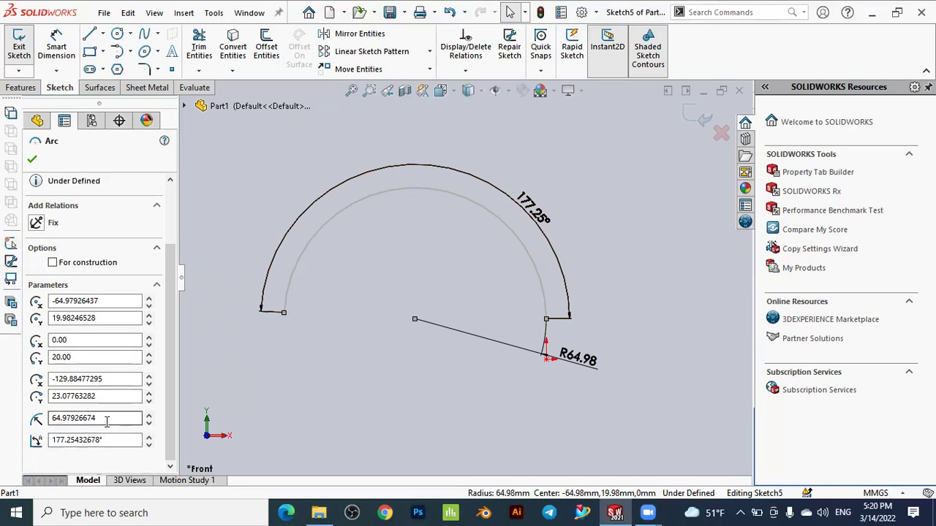
drag(96, 418, 38, 421)
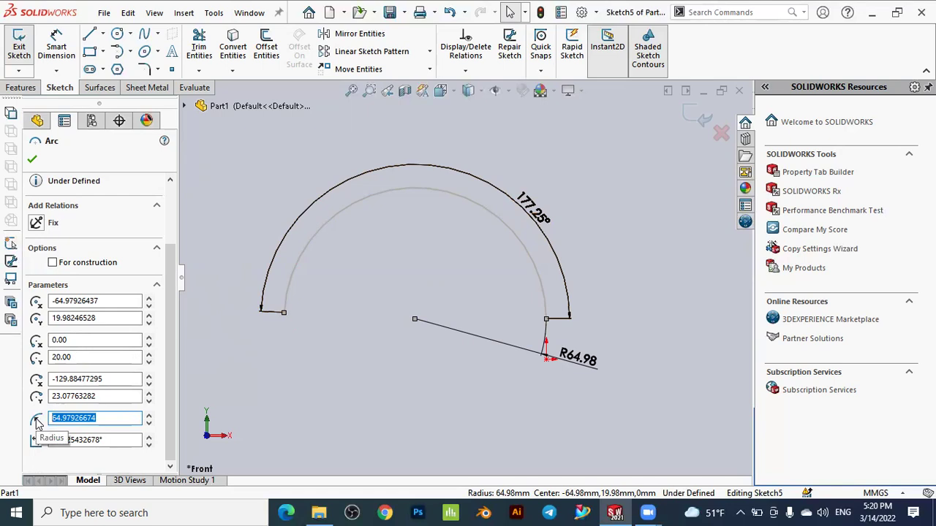
text(1)
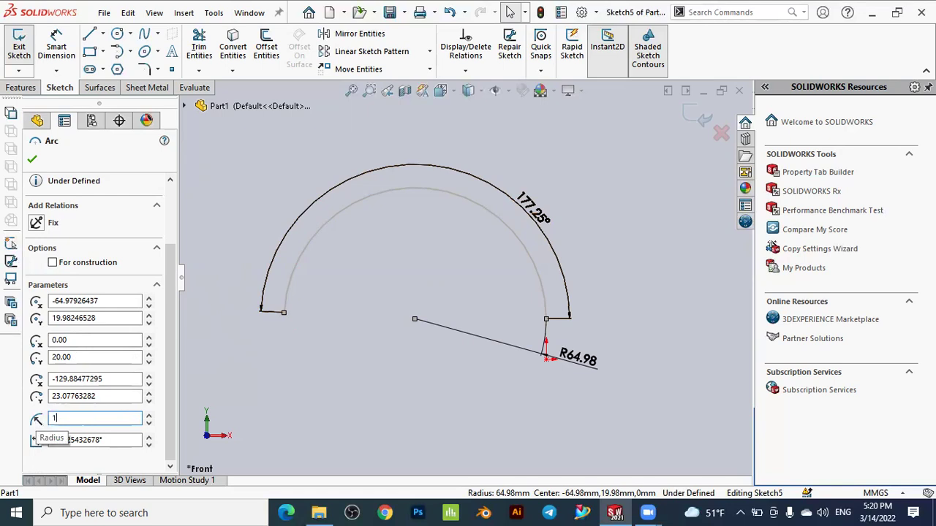
text(00)
key(Return)
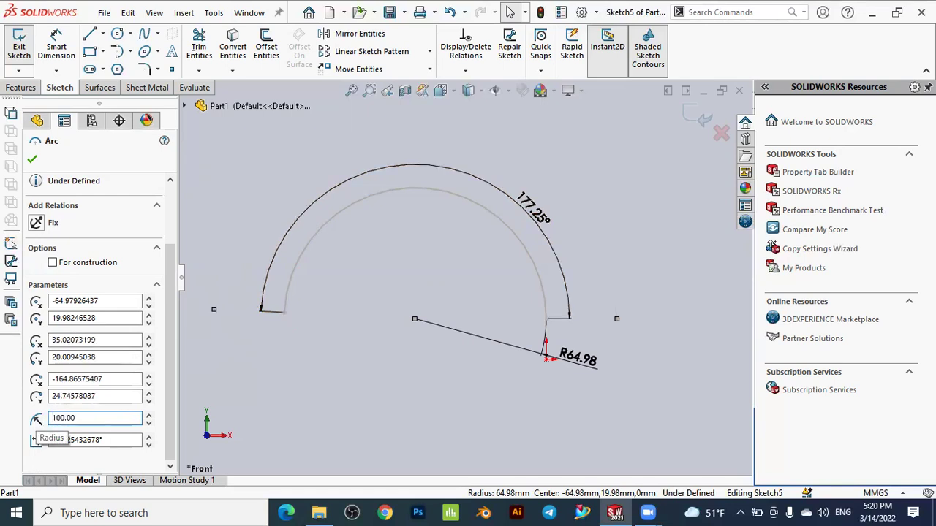
Set the arc's angle parameter to 180° and confirm the arc's parameters.
click(106, 439)
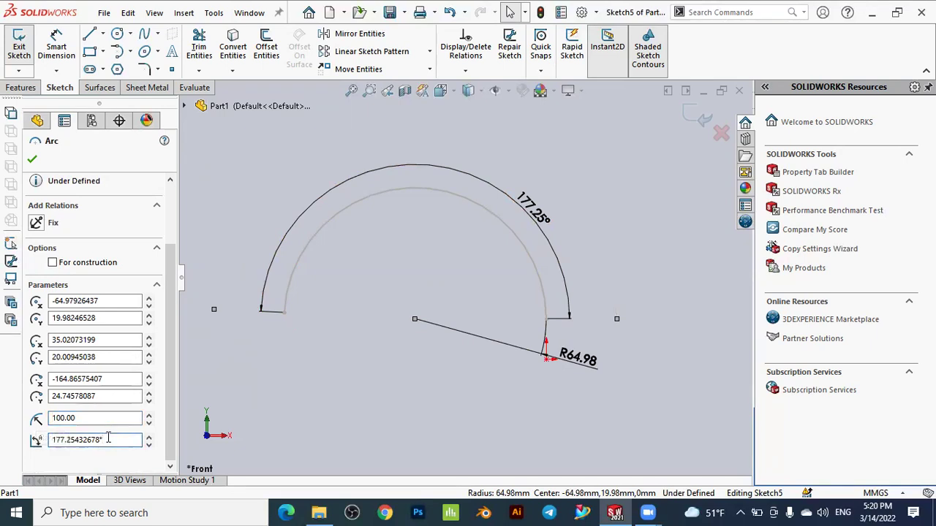
drag(108, 437, 44, 446)
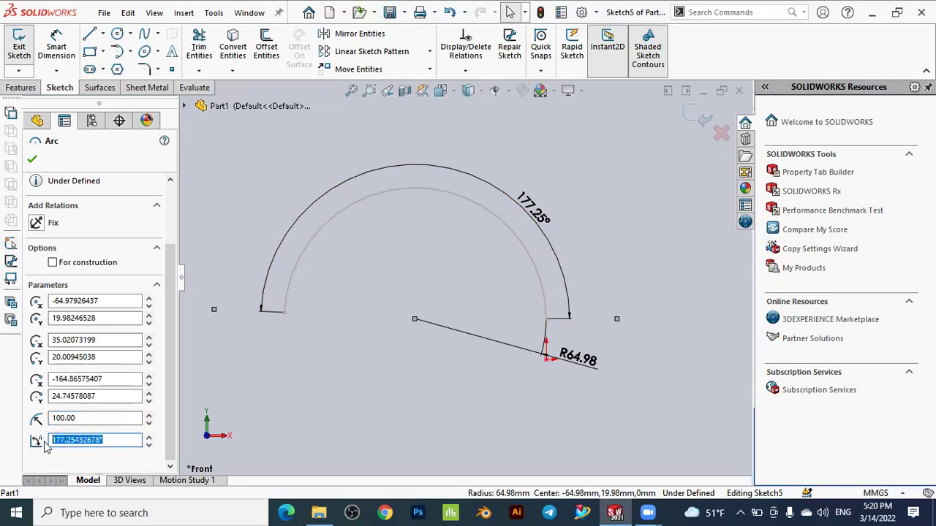
text(18)
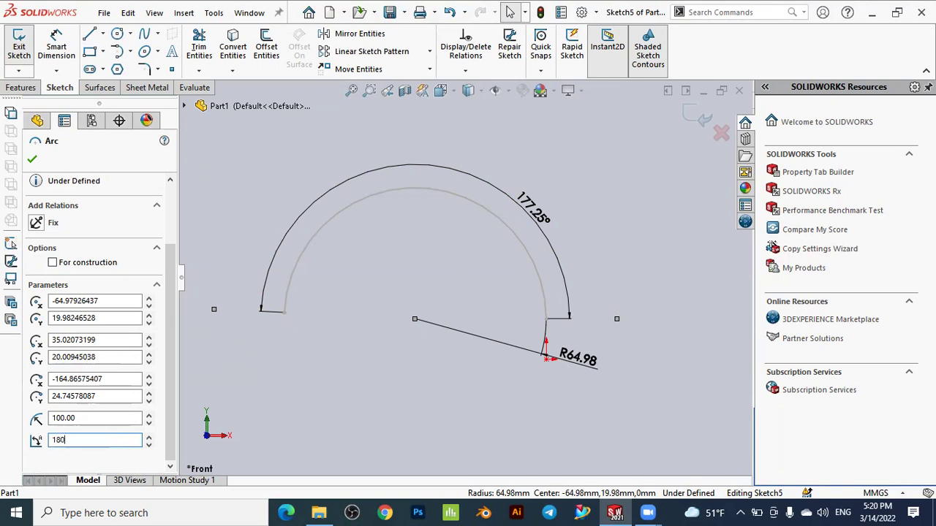
text(0)
click(32, 160)
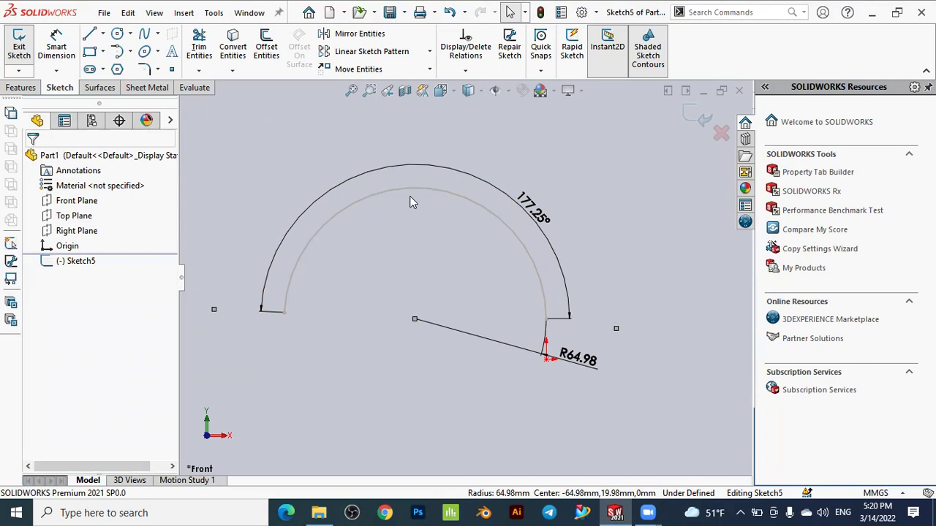
scroll(409, 202, down, 2)
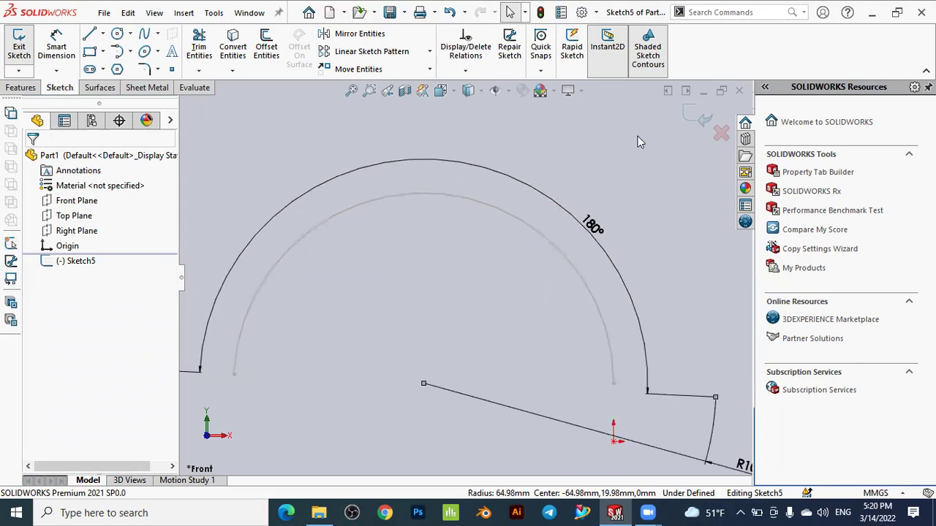
Exit the sketch and reopen Sketch5 for editing.
click(698, 116)
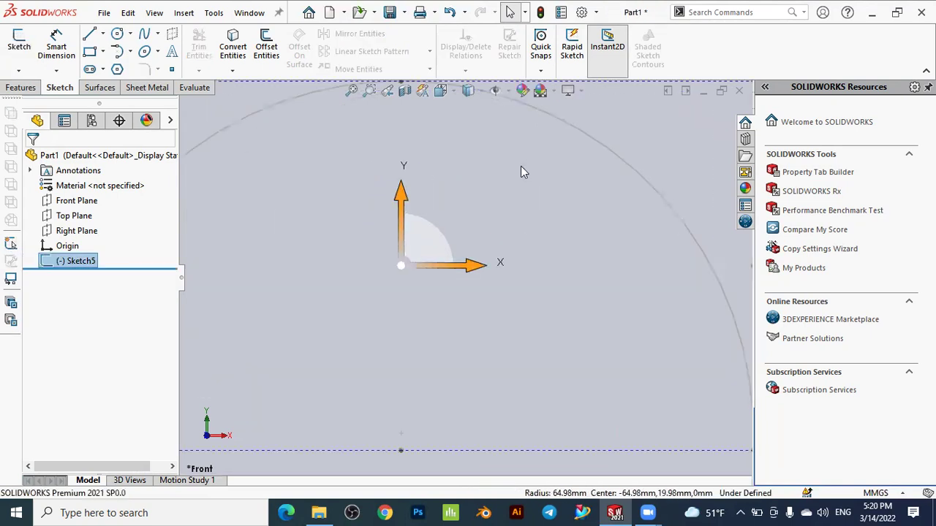
key(f)
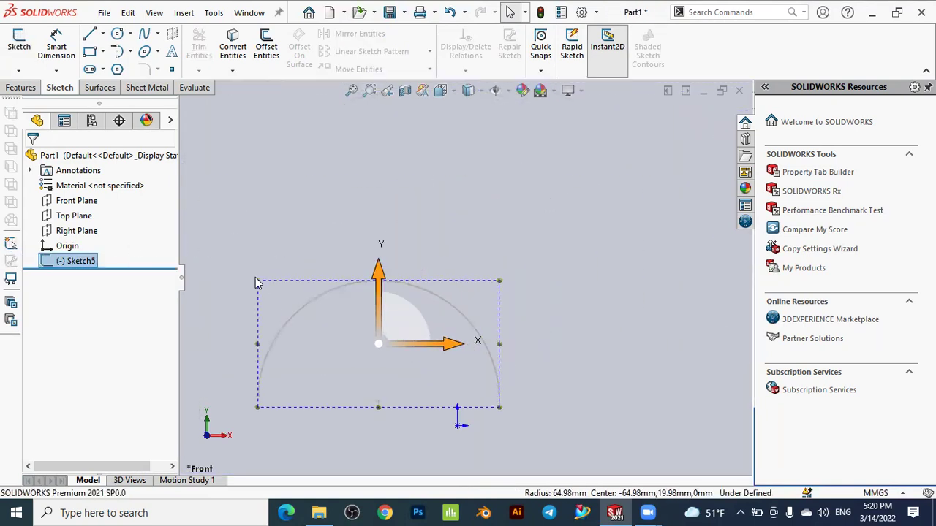
click(73, 264)
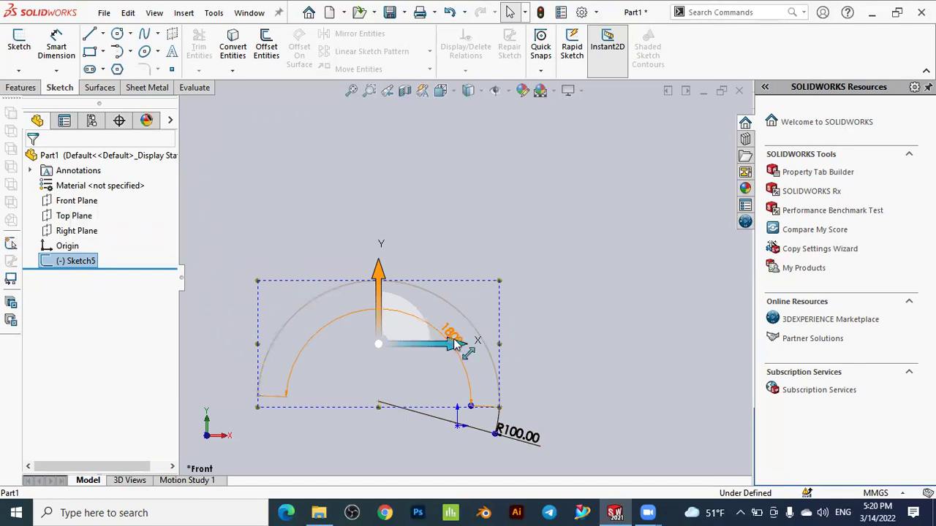
click(84, 263)
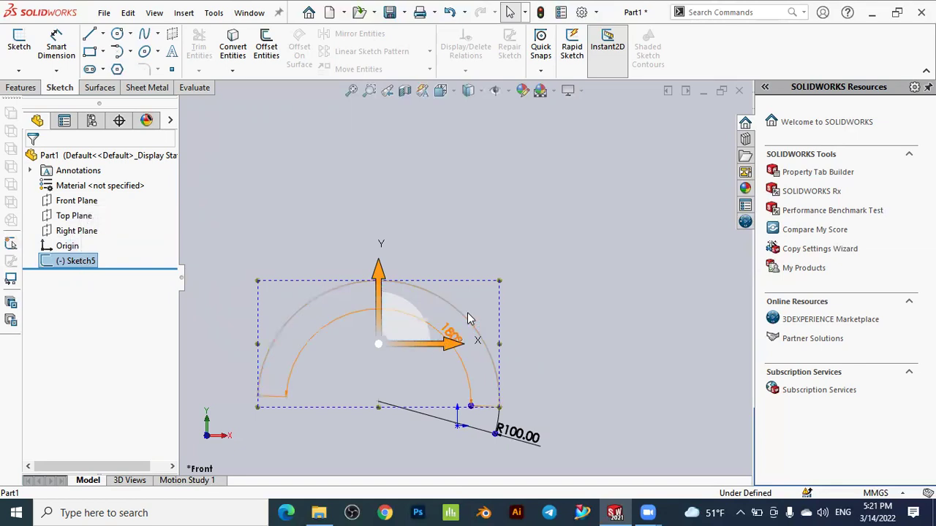
scroll(466, 316, down, 2)
scroll(455, 353, up, 3)
click(96, 262)
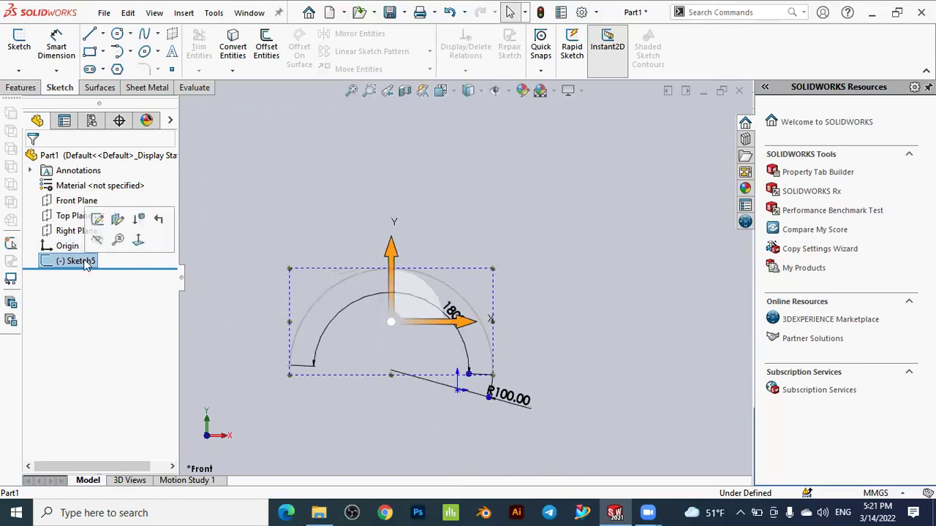
click(76, 263)
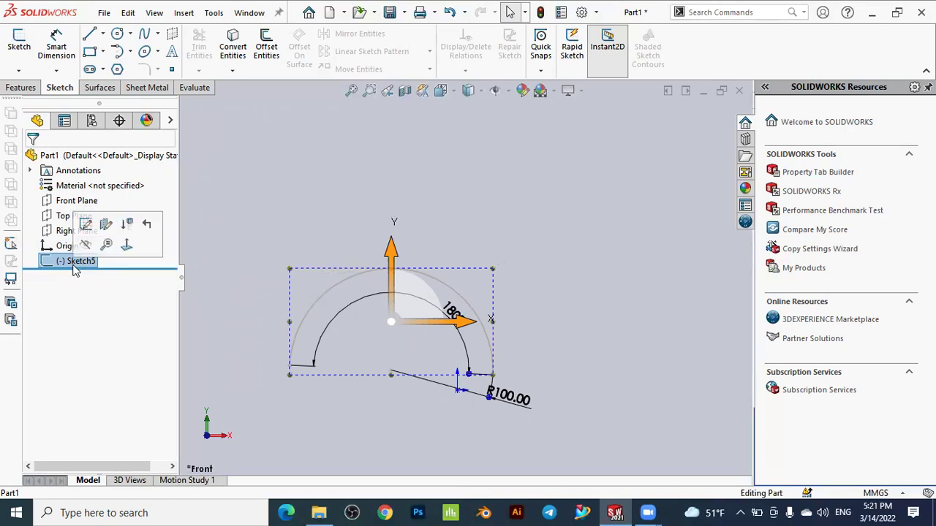
click(73, 261)
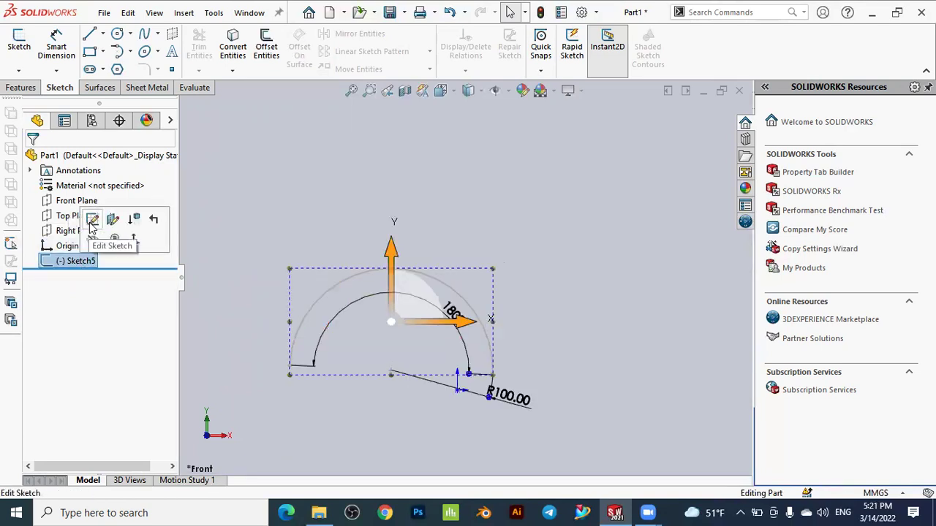
click(90, 223)
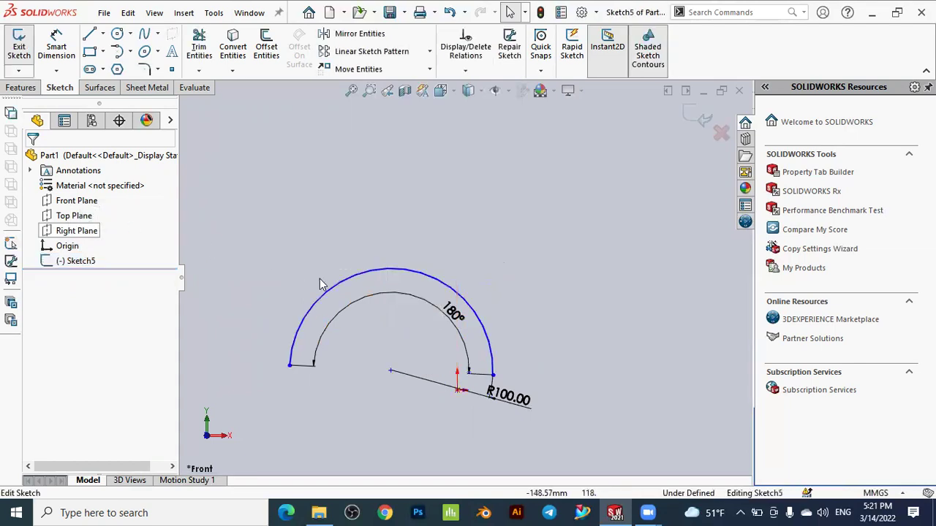
scroll(358, 310, up, 2)
scroll(409, 301, down, 5)
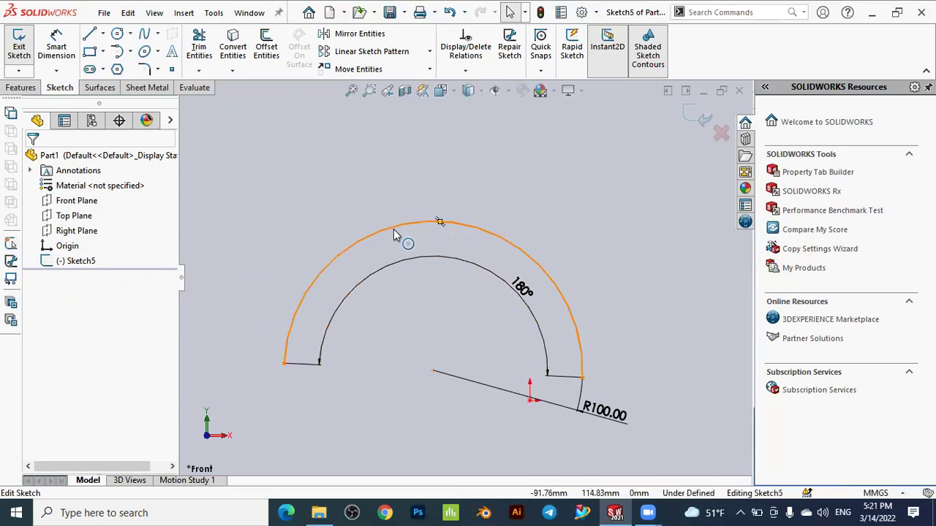
Examine the arc's coordinate, radius and angle parameters in the reopened sketch.
click(394, 229)
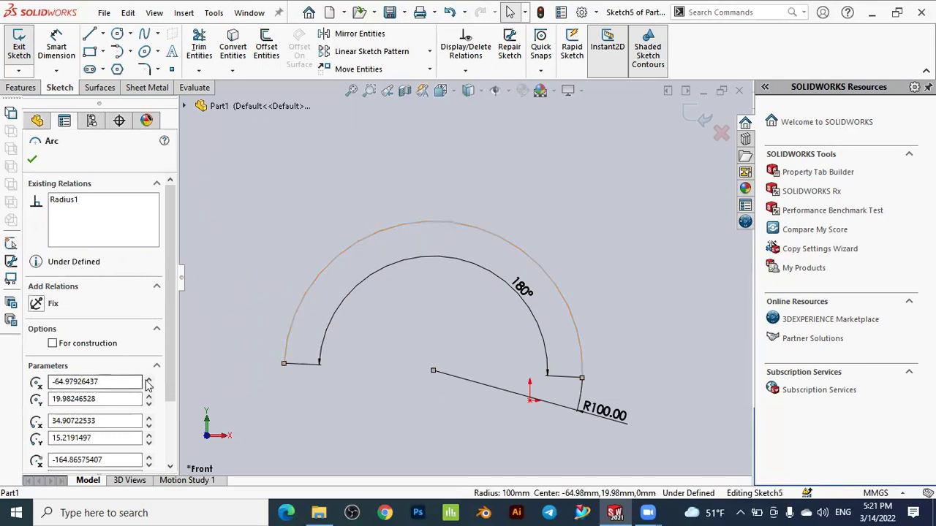
scroll(109, 373, down, 3)
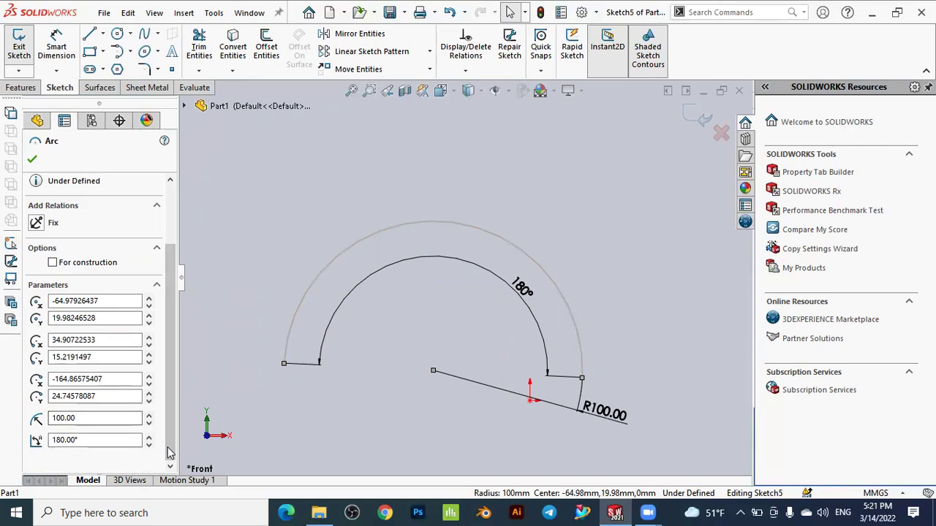
drag(168, 452, 182, 391)
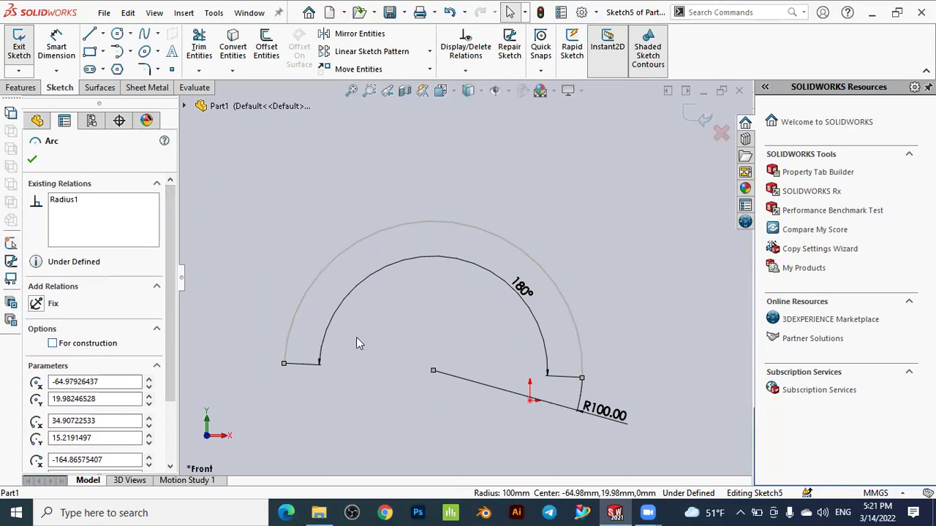
click(32, 159)
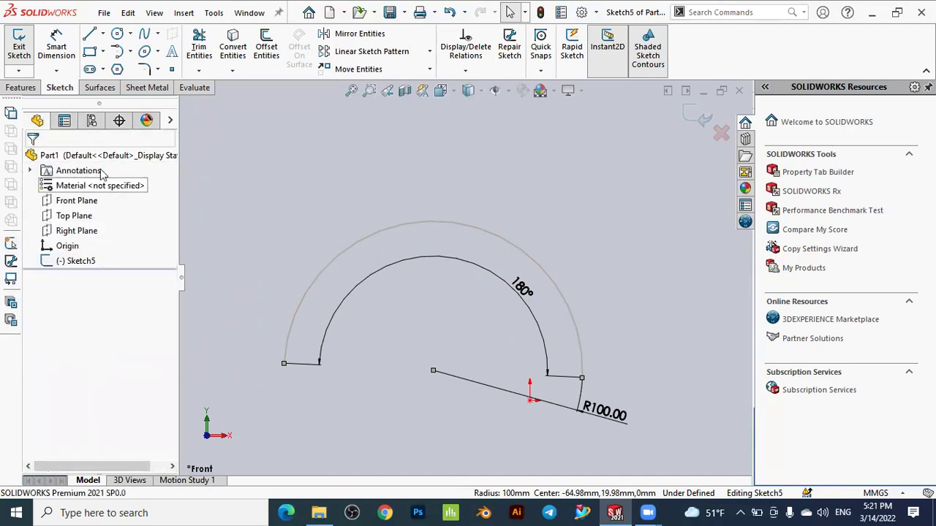
Convert the 100 mm radius arc to construction geometry.
click(365, 240)
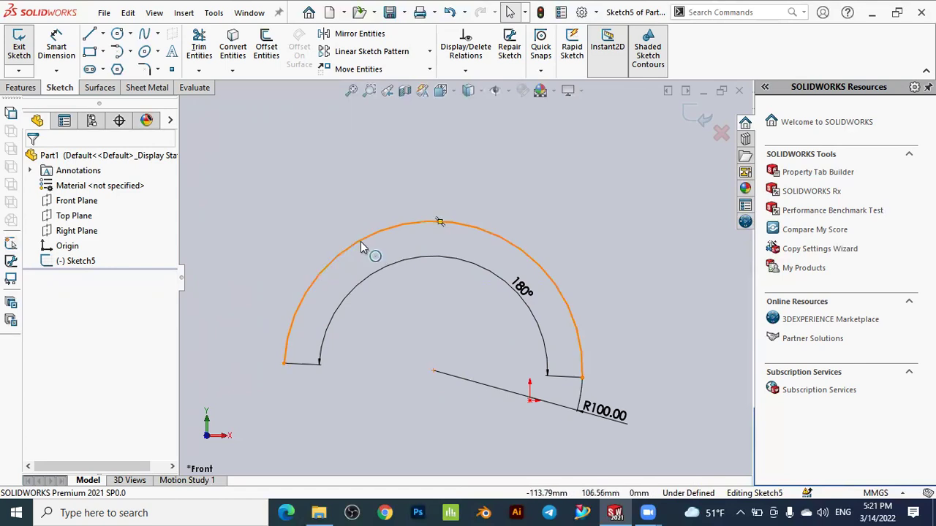
click(360, 242)
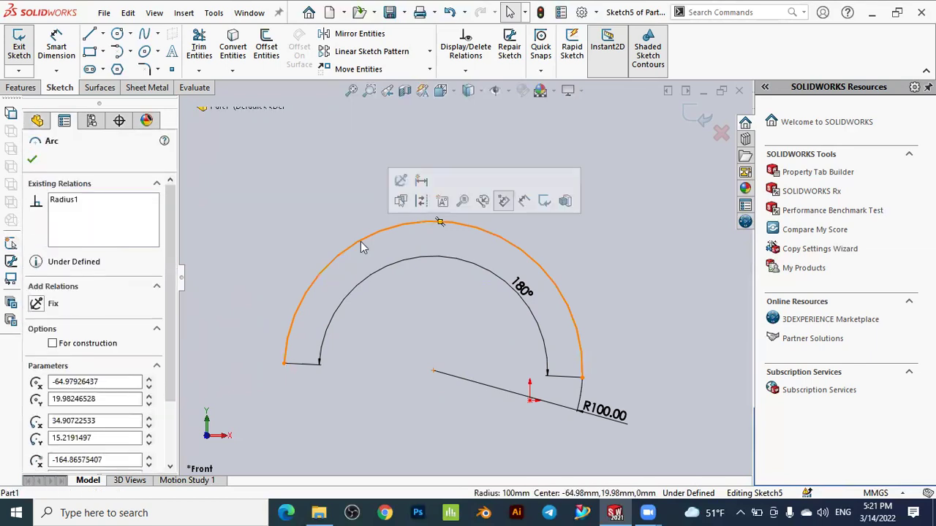
click(53, 344)
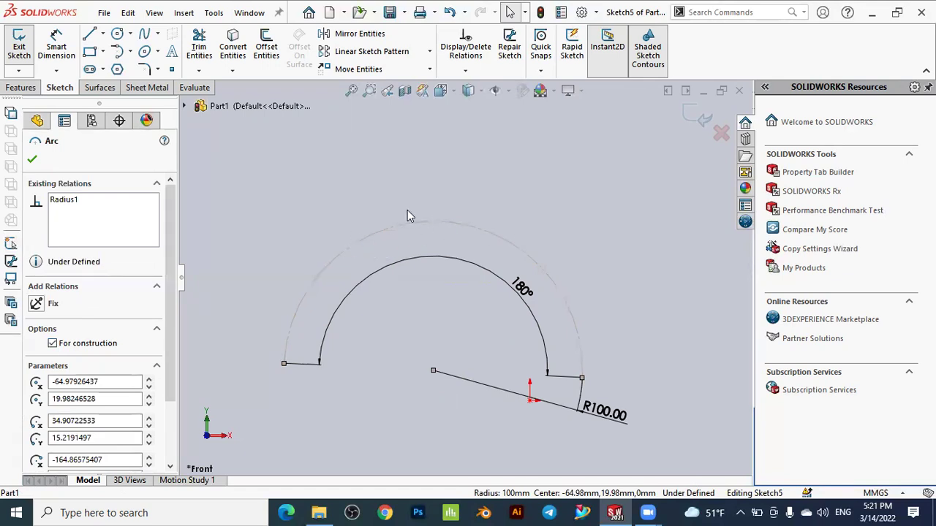
click(32, 161)
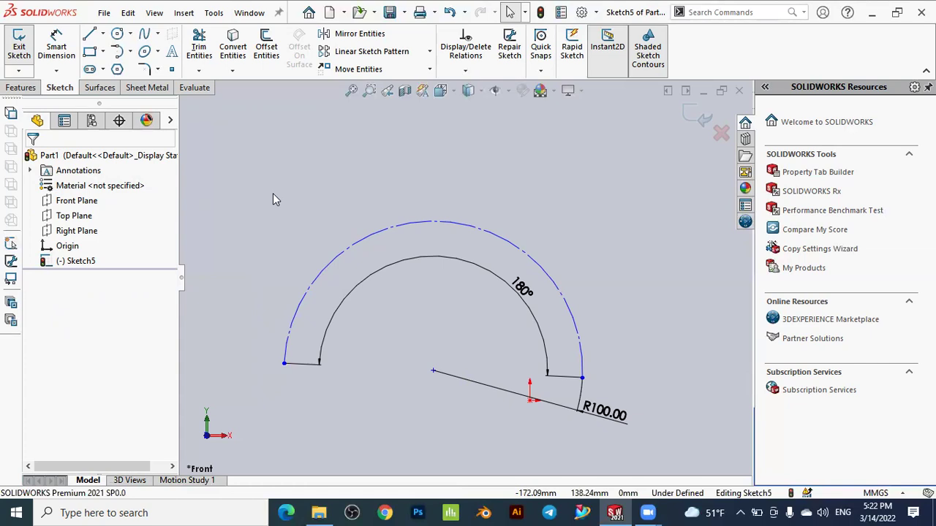
Convert the construction arc back to regular sketch geometry.
click(343, 251)
click(52, 344)
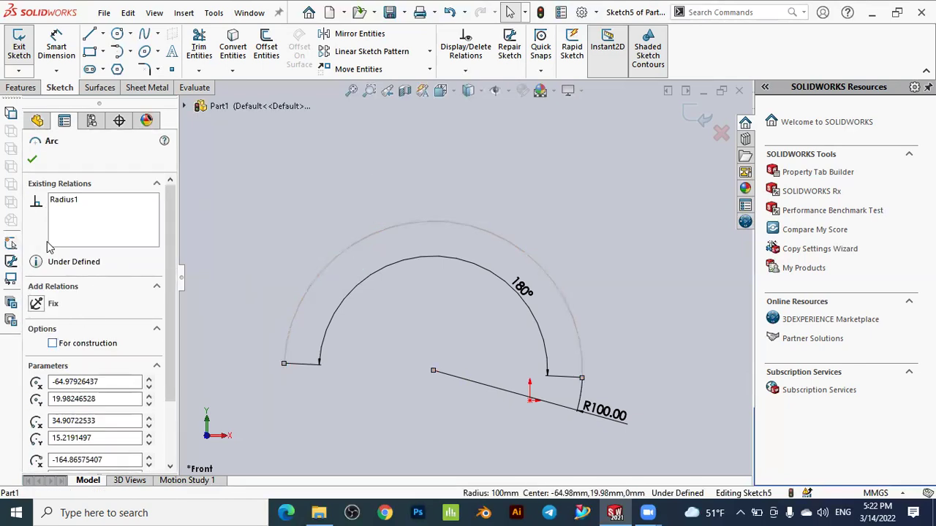
click(33, 161)
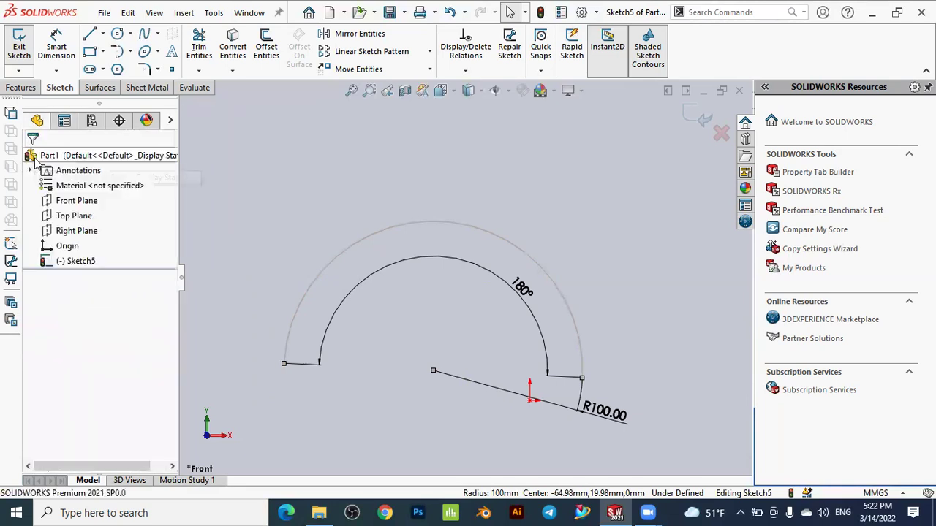
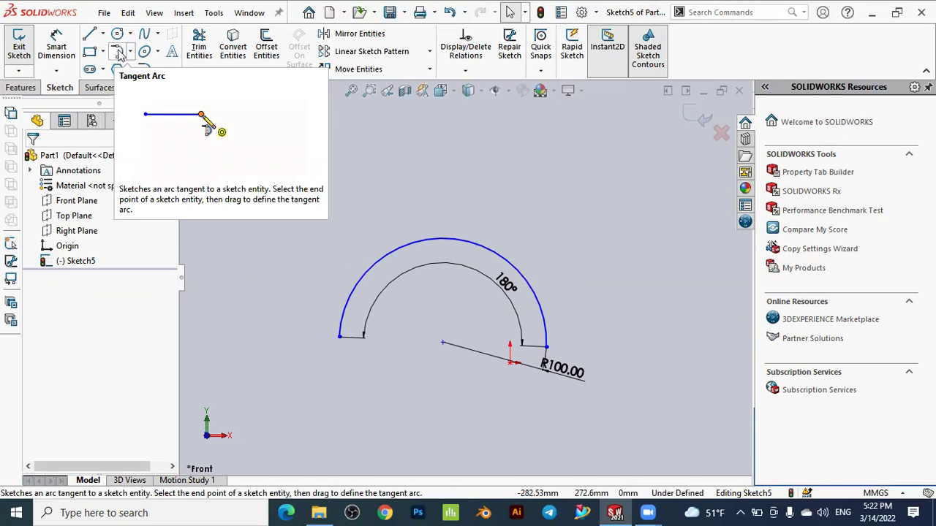
click(121, 55)
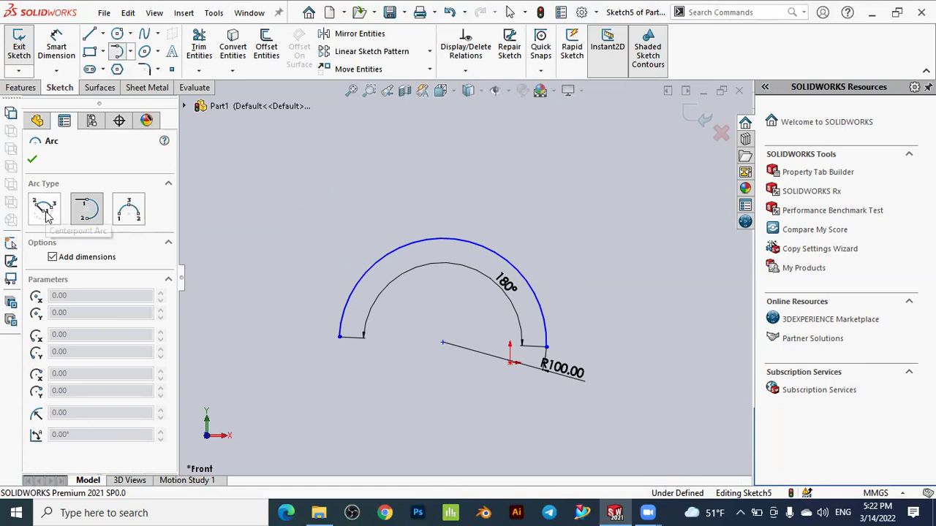
click(46, 212)
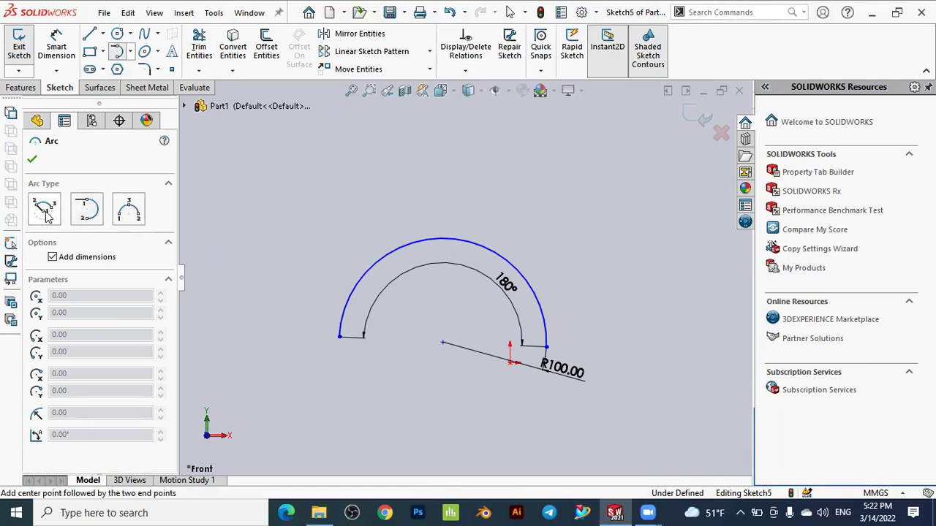
click(282, 191)
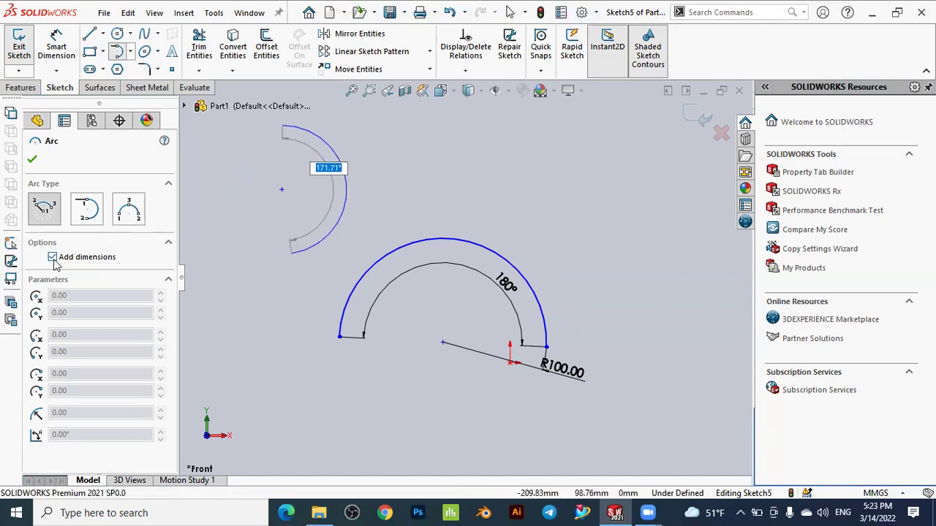
key(Escape)
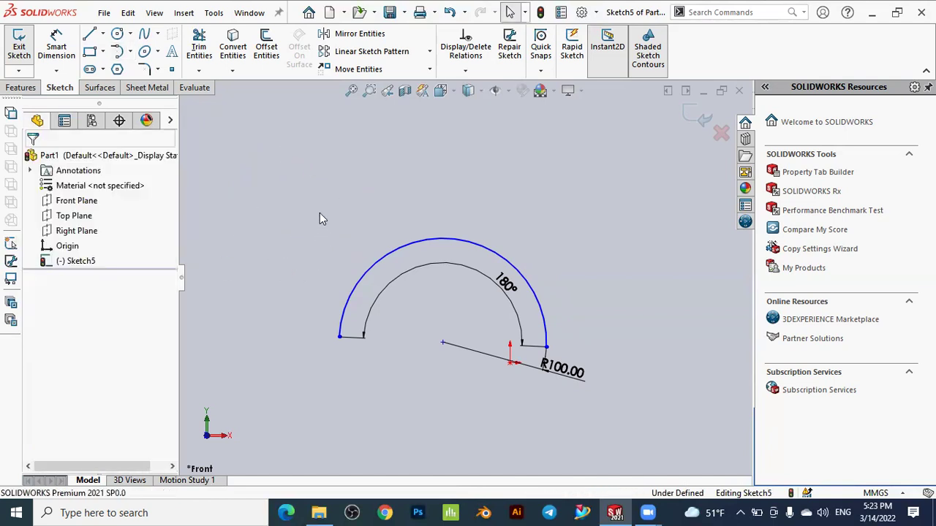
Draw a semicircular centerpoint arc without automatic dimensions to the upper left of the existing arc, with its endpoints vertically aligned and bulging right.
click(120, 53)
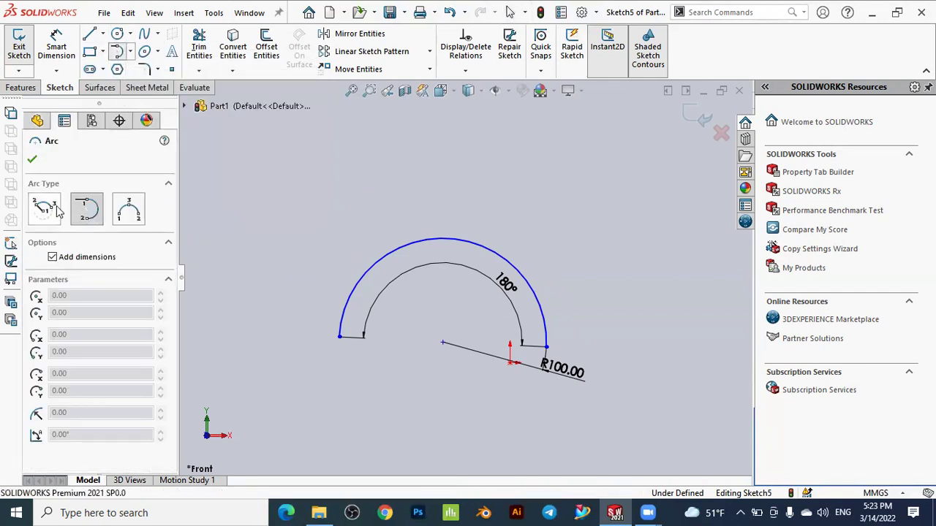
click(45, 210)
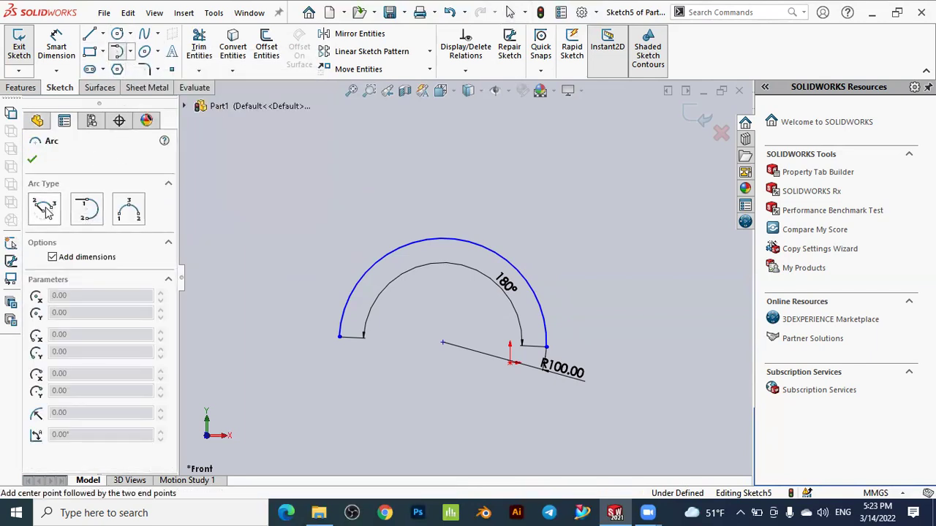
click(53, 258)
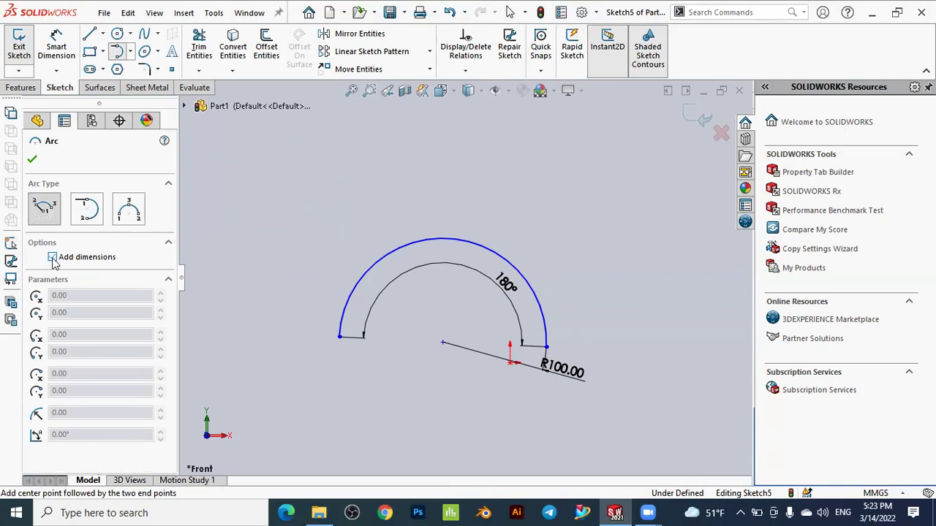
click(267, 229)
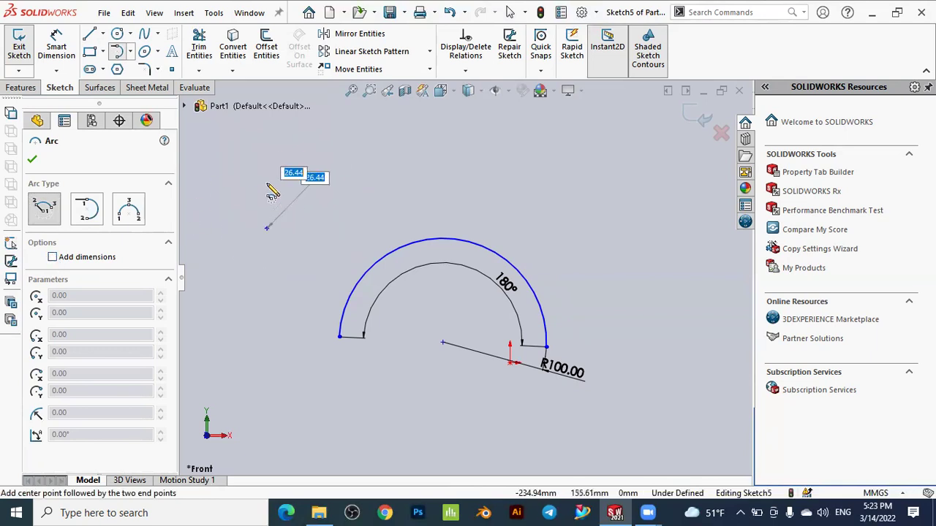
click(268, 151)
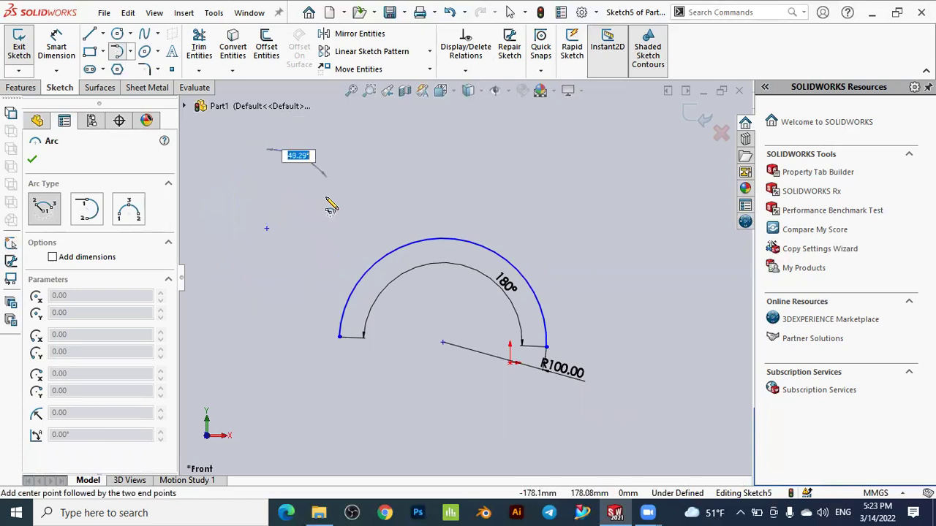
click(267, 307)
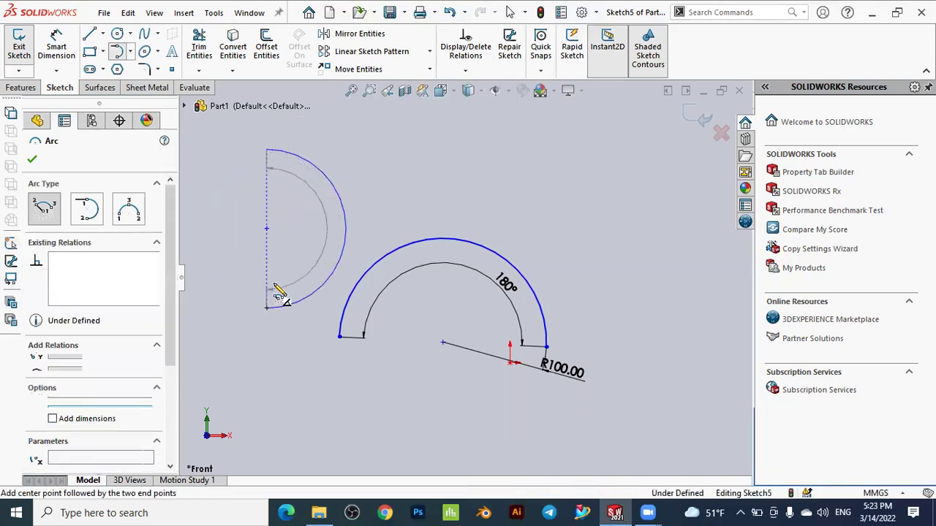
Examine the coordinates of the right-bulging arc's endpoints and center, along with the arc's radius and angle parameters.
key(Escape)
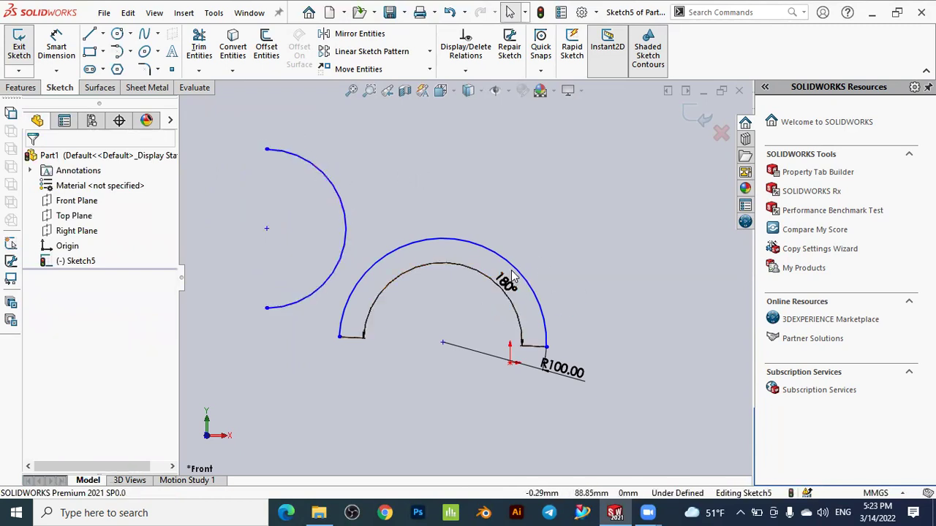
click(267, 152)
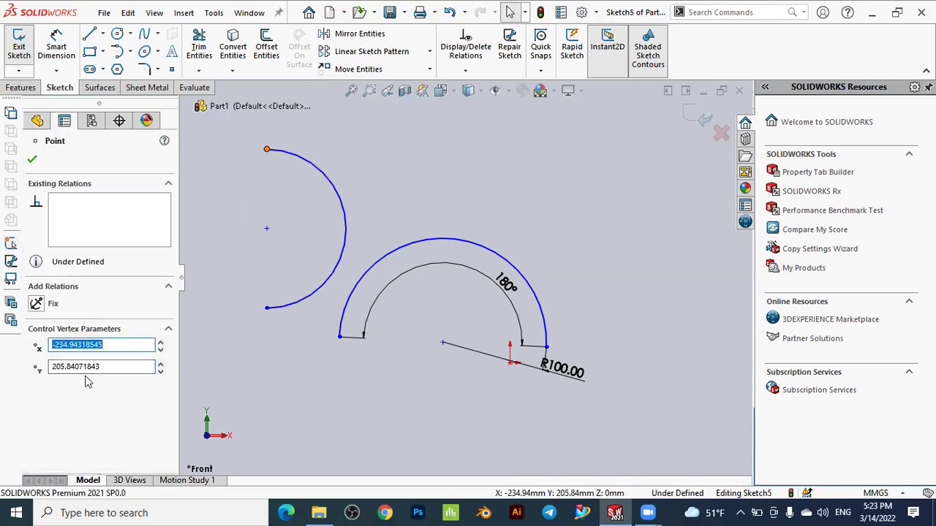
click(32, 158)
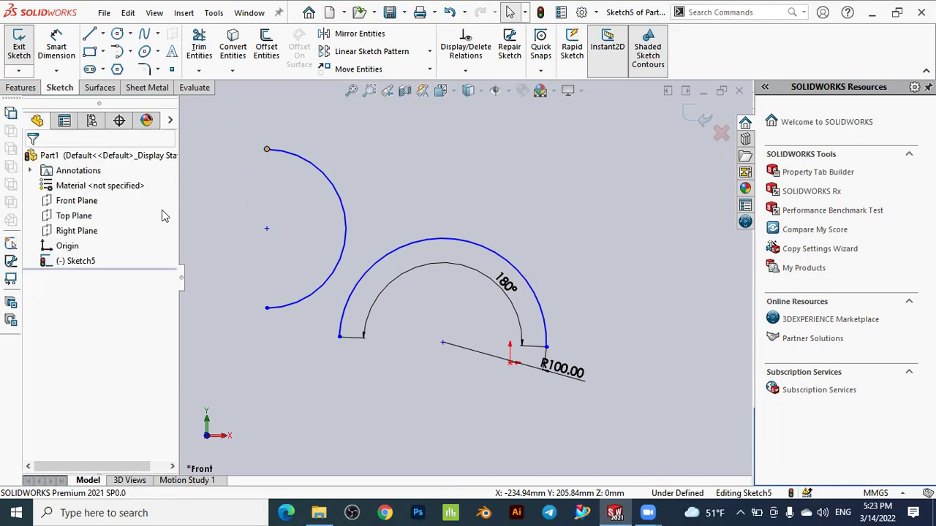
click(266, 229)
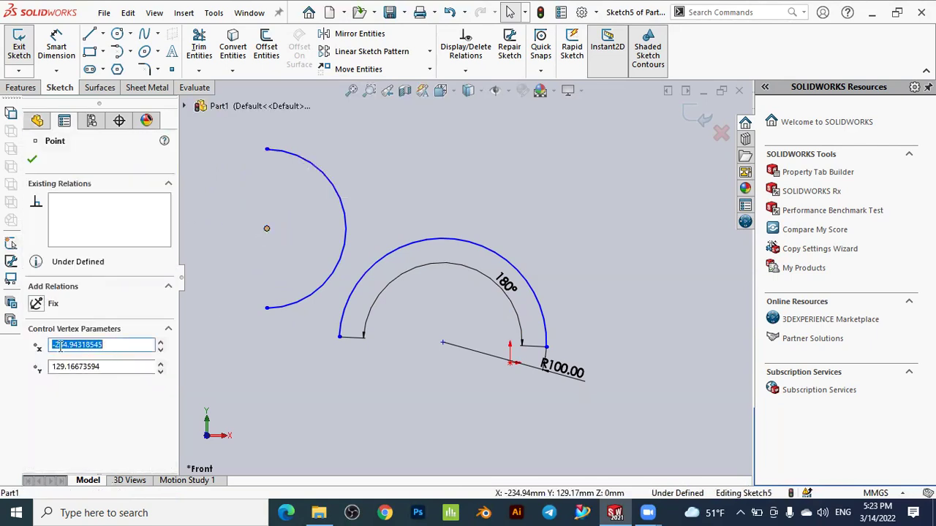
click(33, 159)
click(262, 312)
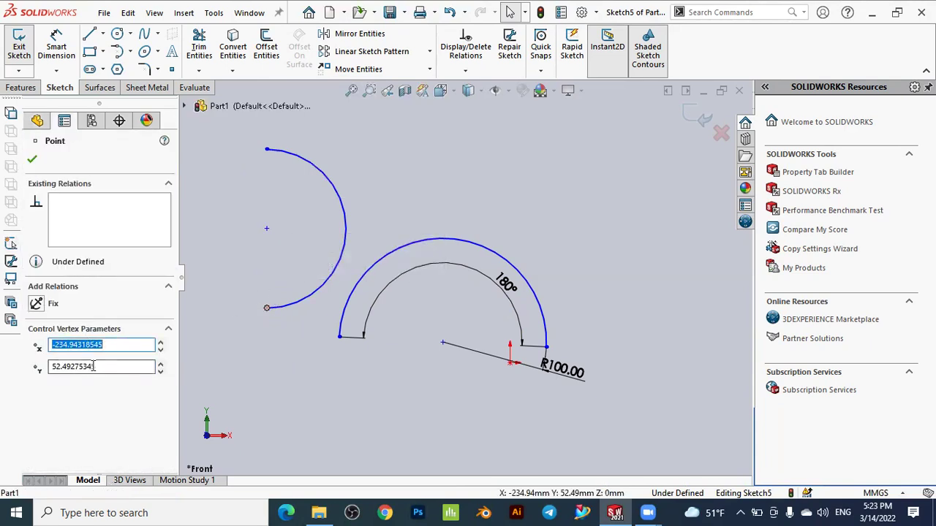
click(33, 159)
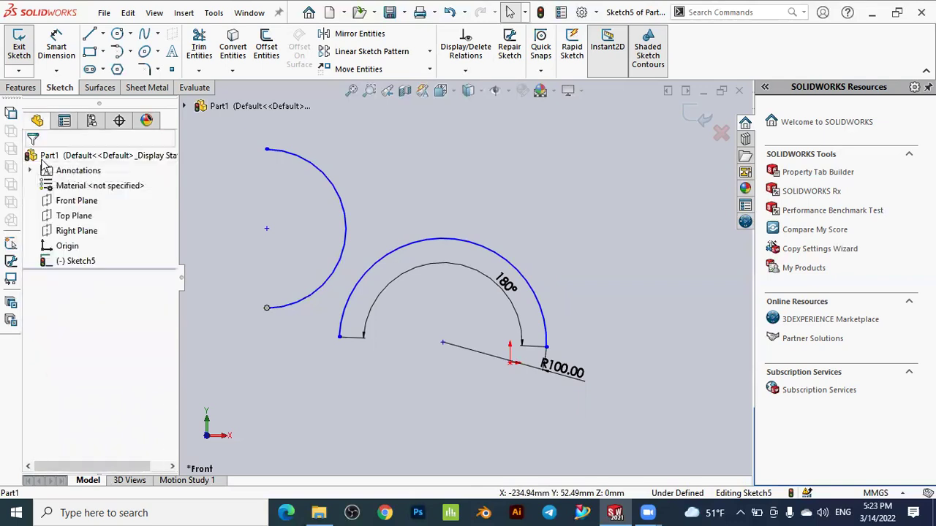
click(339, 199)
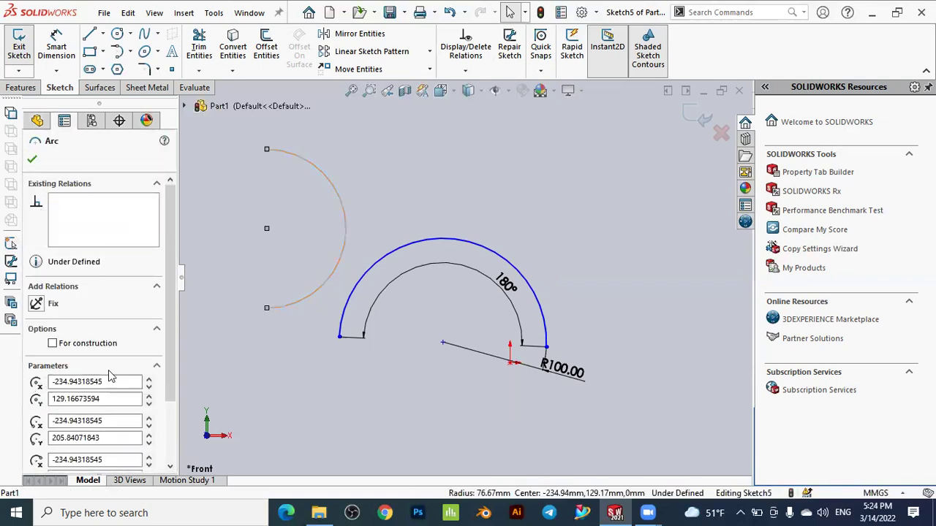
scroll(103, 351, down, 3)
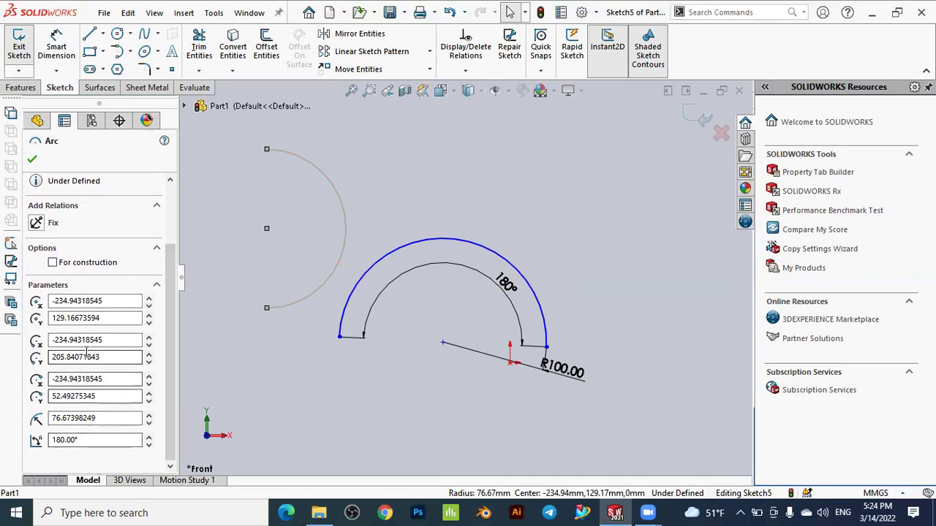
Convert the right-bulging semicircular arc to construction geometry.
drag(171, 355, 185, 296)
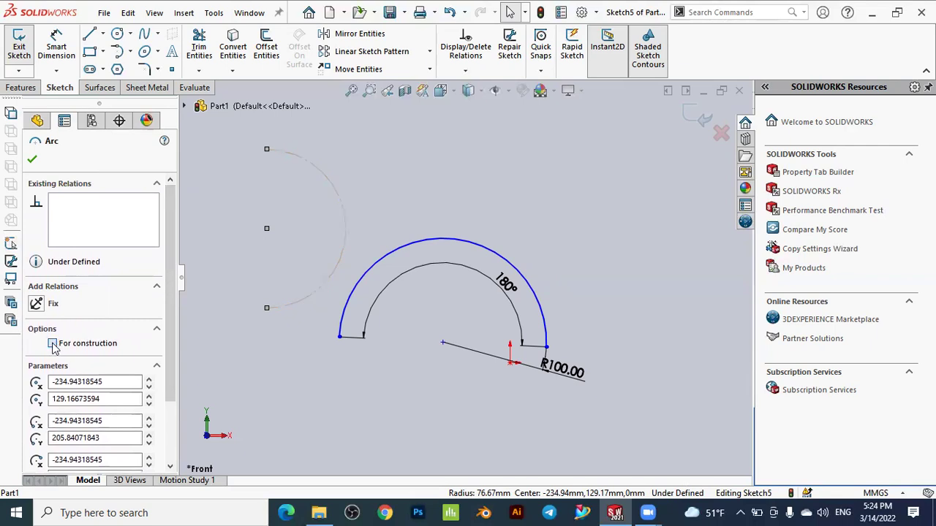
click(32, 159)
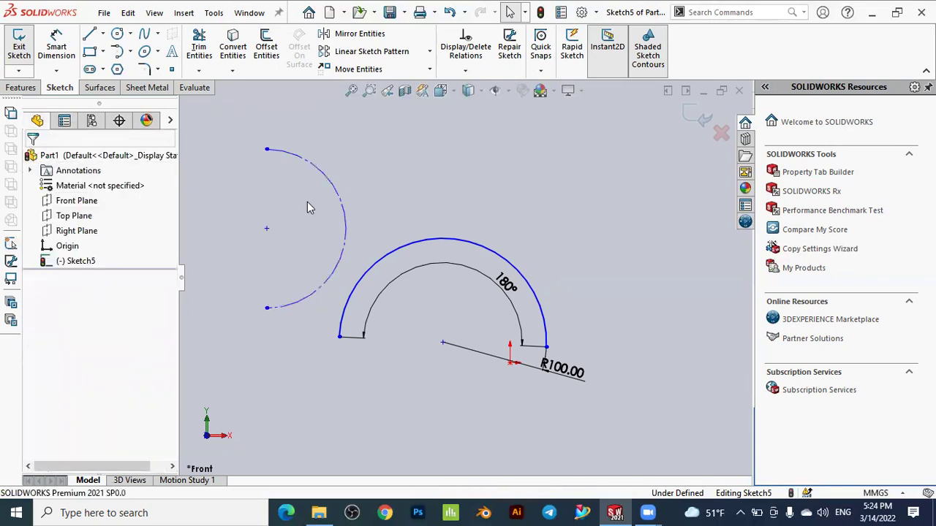
Sketch an open-topped U profile about 124 mm tall to the upper right of the 100 mm arc, using two vertical lines and a horizontal base.
key(f)
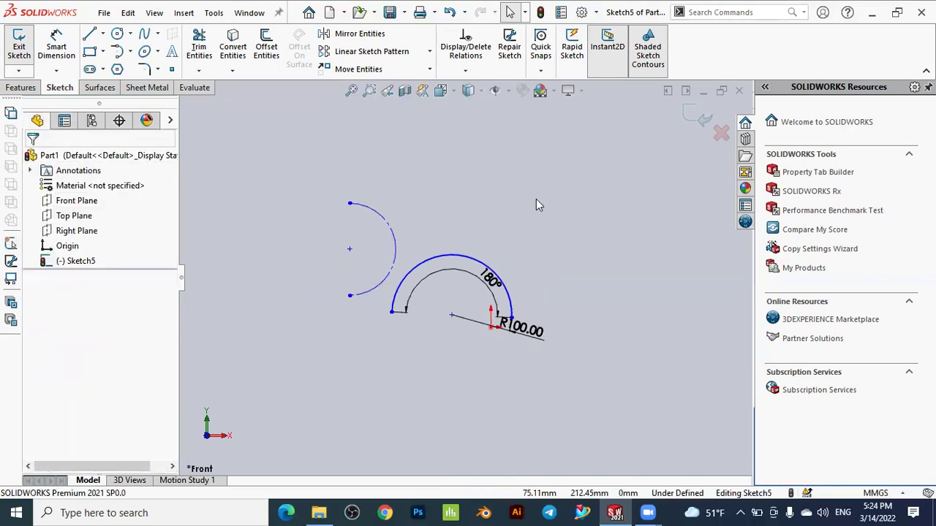
scroll(536, 201, down, 2)
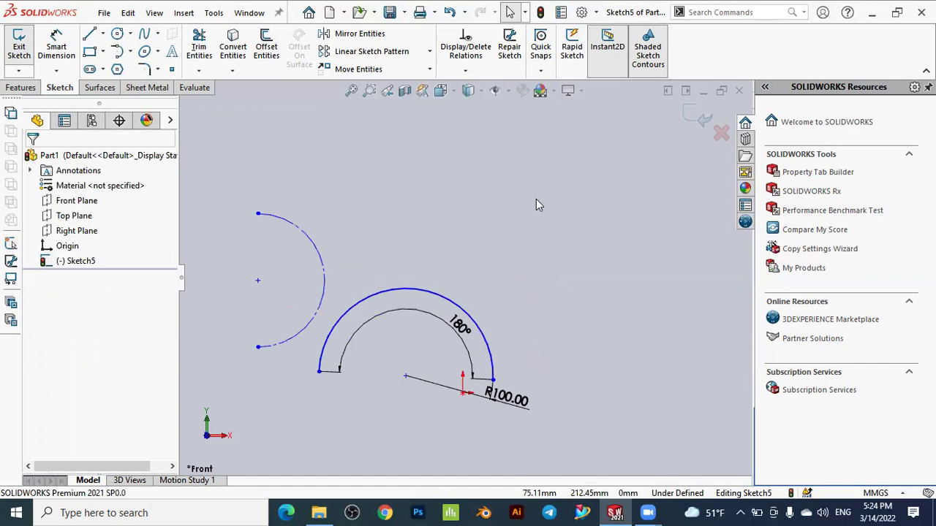
click(117, 51)
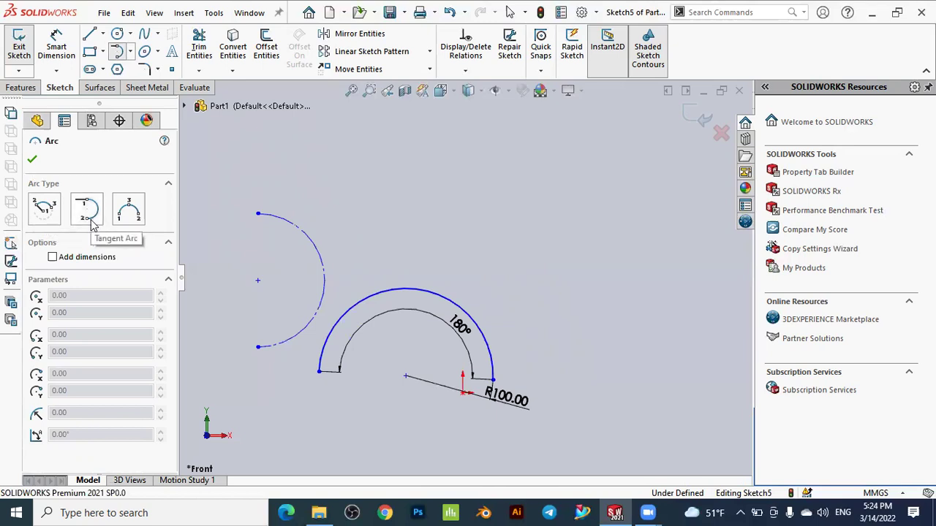
click(33, 162)
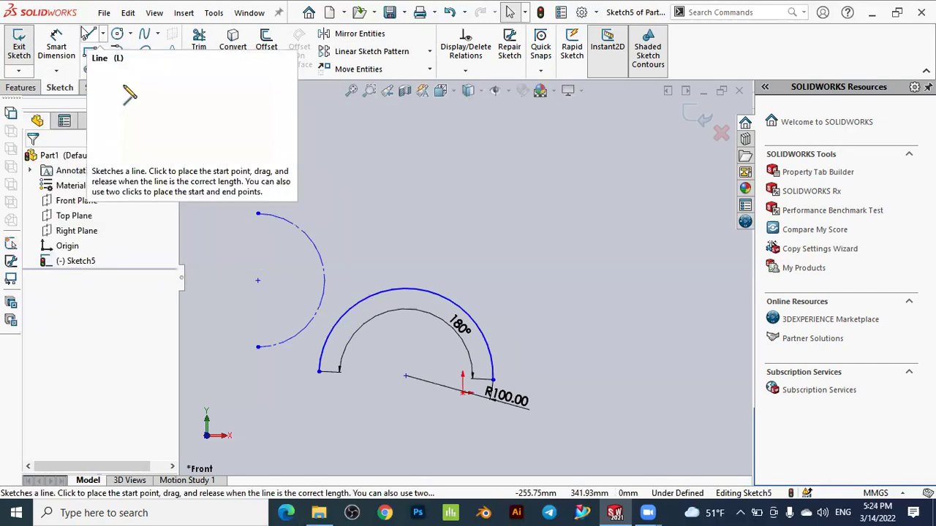
click(88, 37)
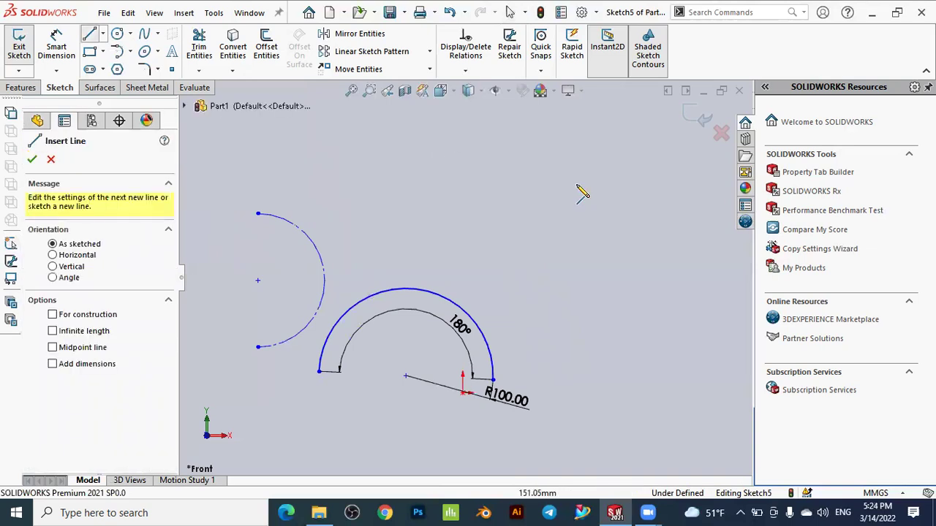
click(532, 172)
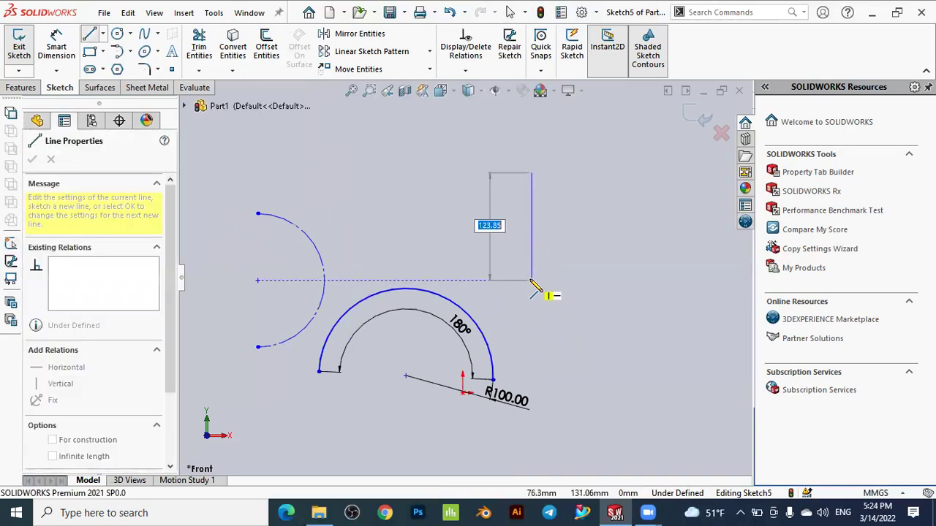
click(531, 280)
click(618, 280)
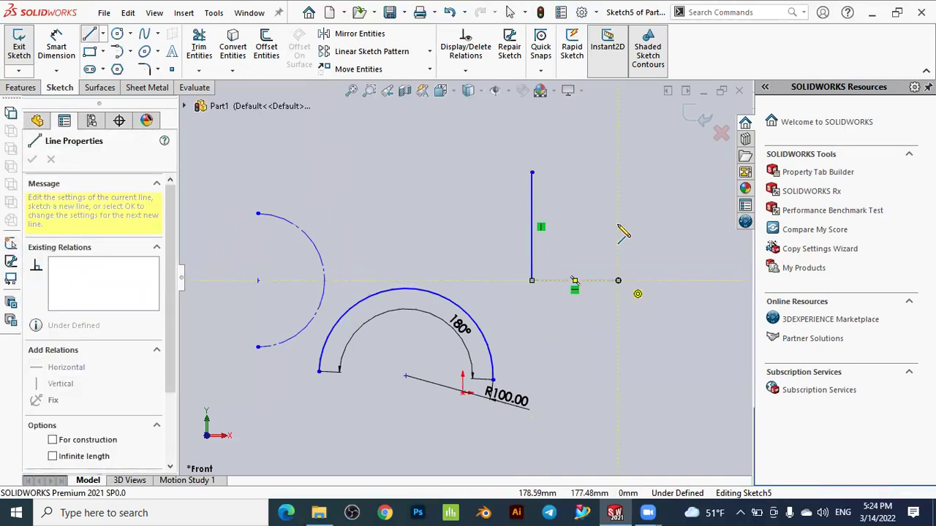
click(618, 172)
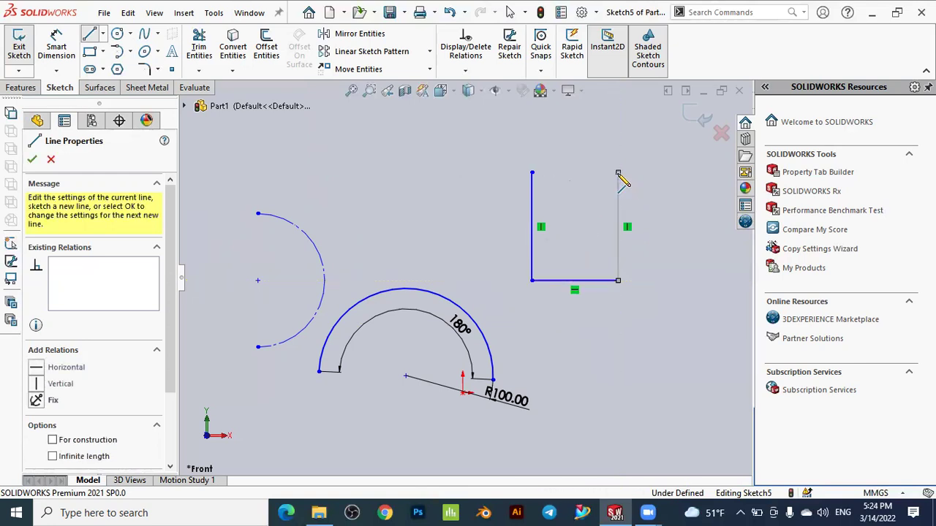
key(Escape)
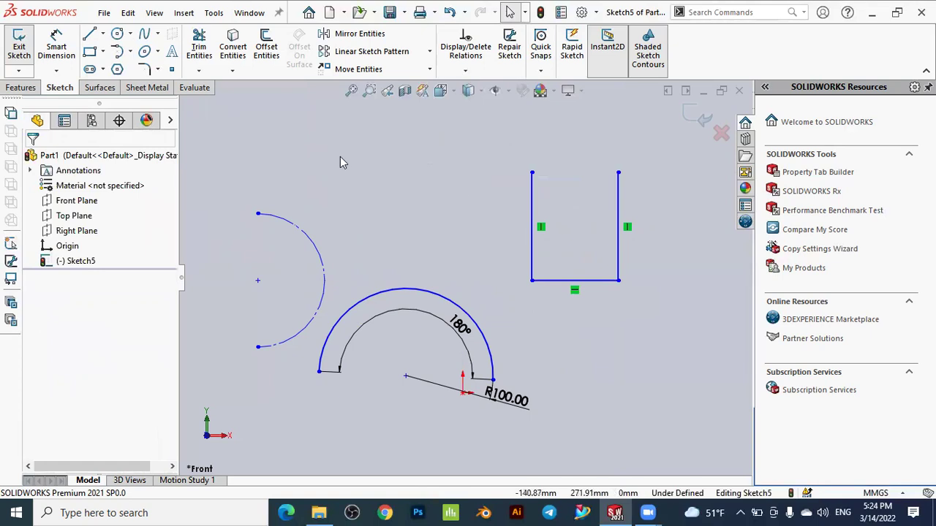
Close the U profile with a tangent arc of about 50 mm radius from the right line's upper end to the left line's upper end.
click(119, 52)
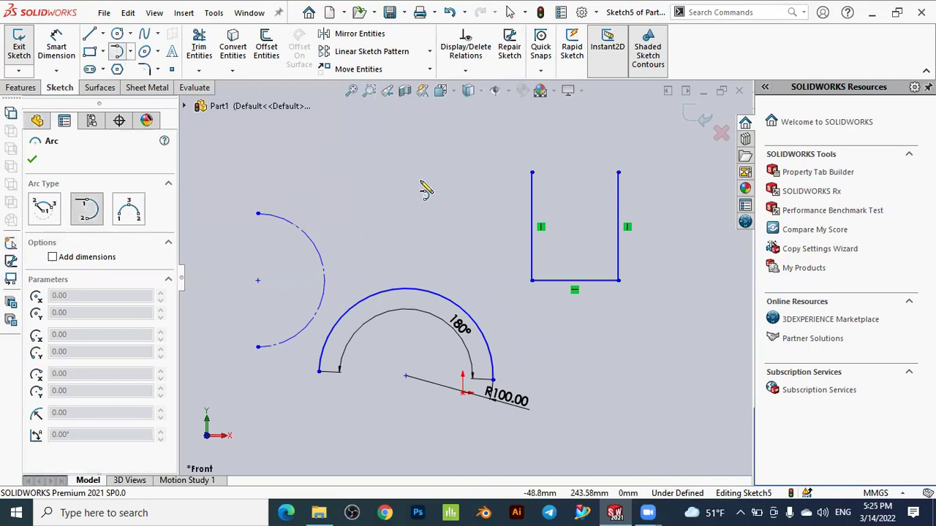
key(z)
scroll(561, 201, down, 4)
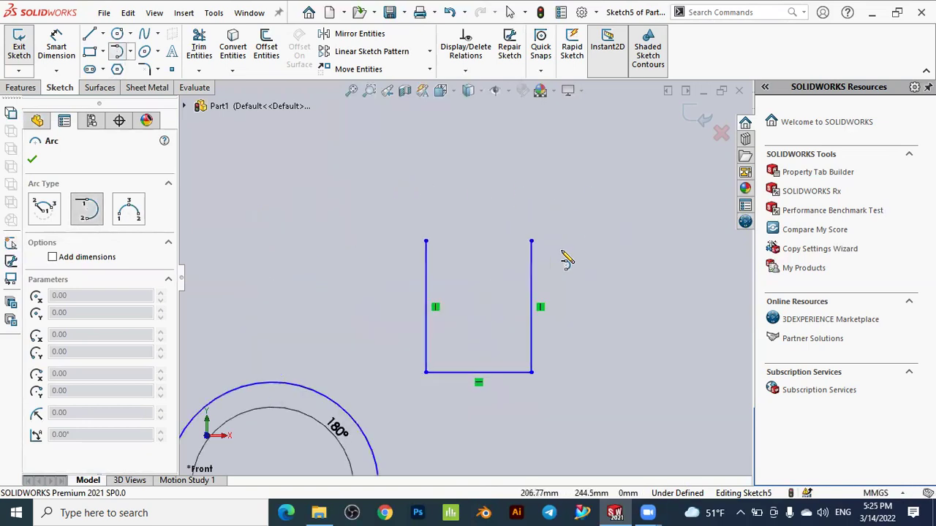
click(426, 242)
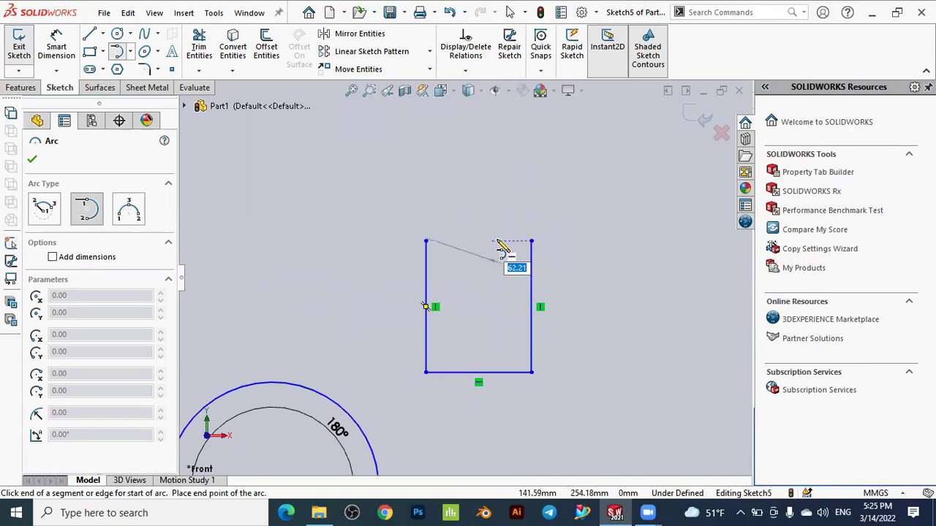
click(532, 241)
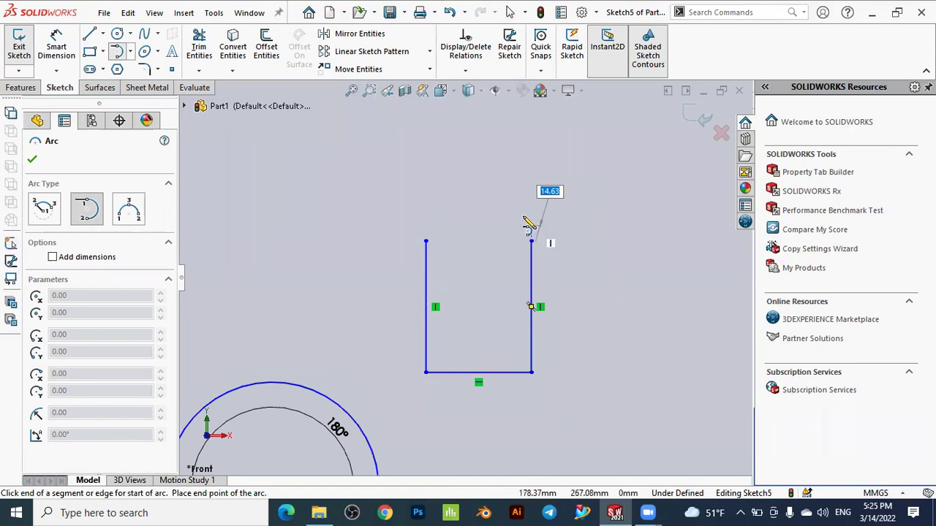
click(426, 242)
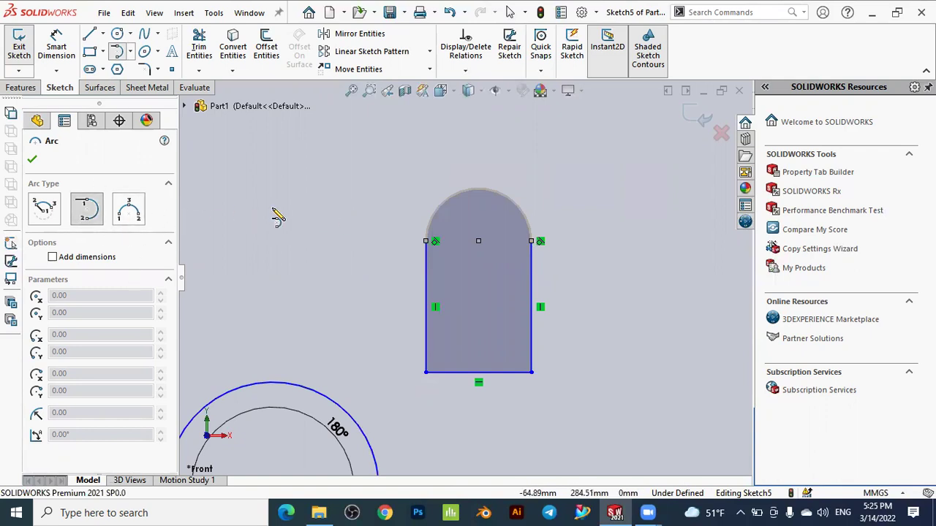
key(Escape)
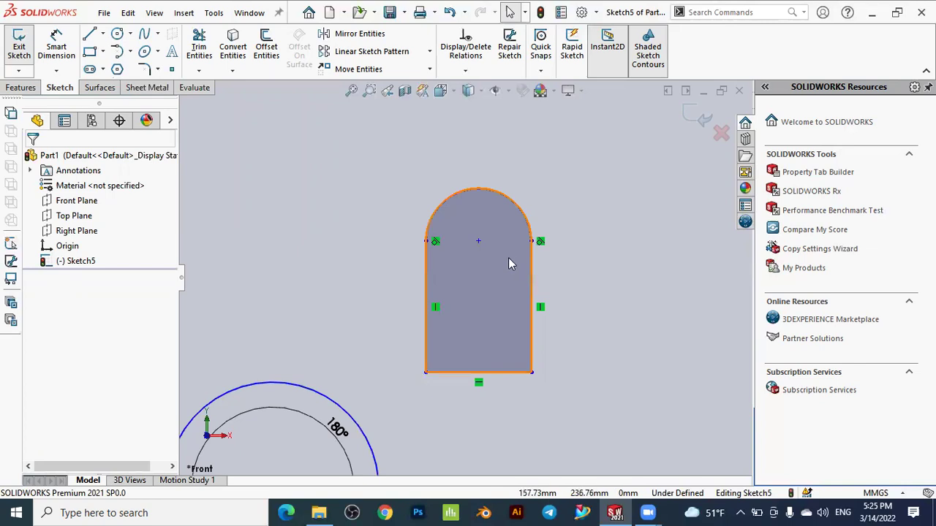
Examine the coordinates of the tangent arc's right endpoint and center, plus the arc's relations, radius and angle.
drag(509, 263, 495, 238)
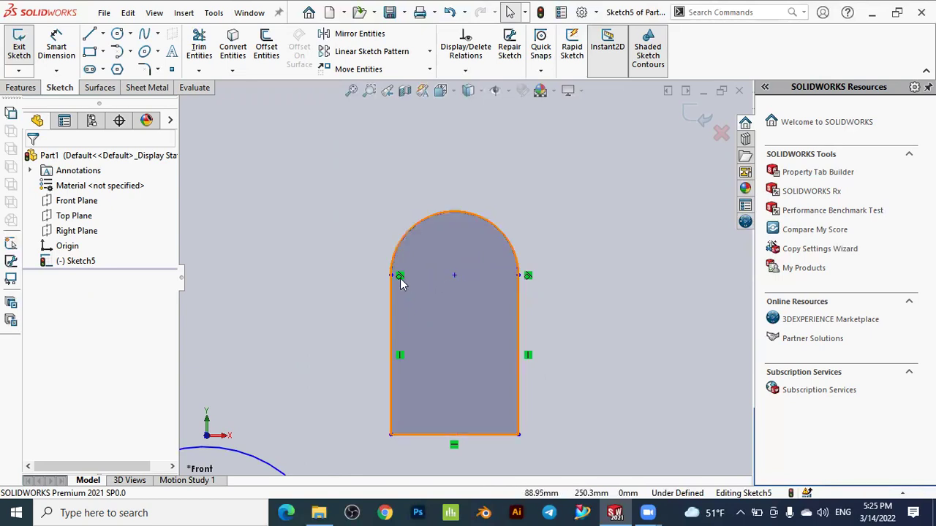
click(519, 276)
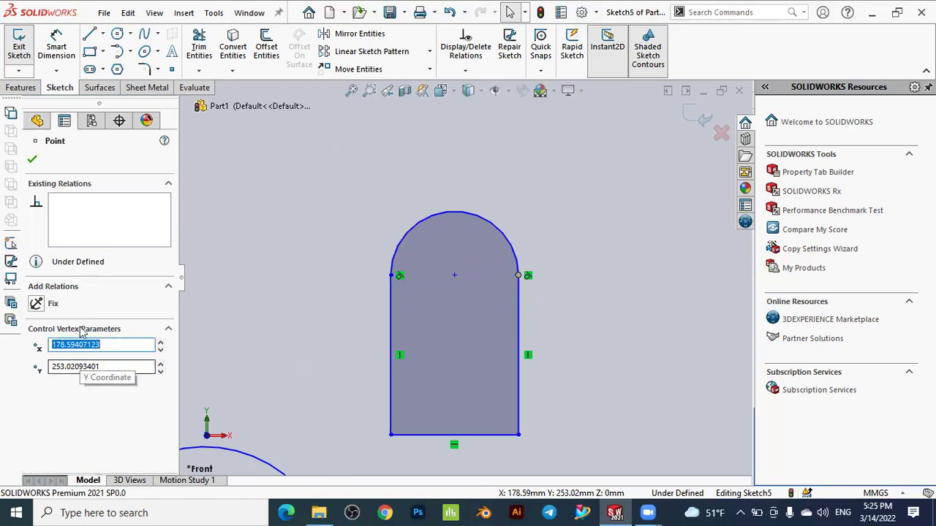
click(30, 158)
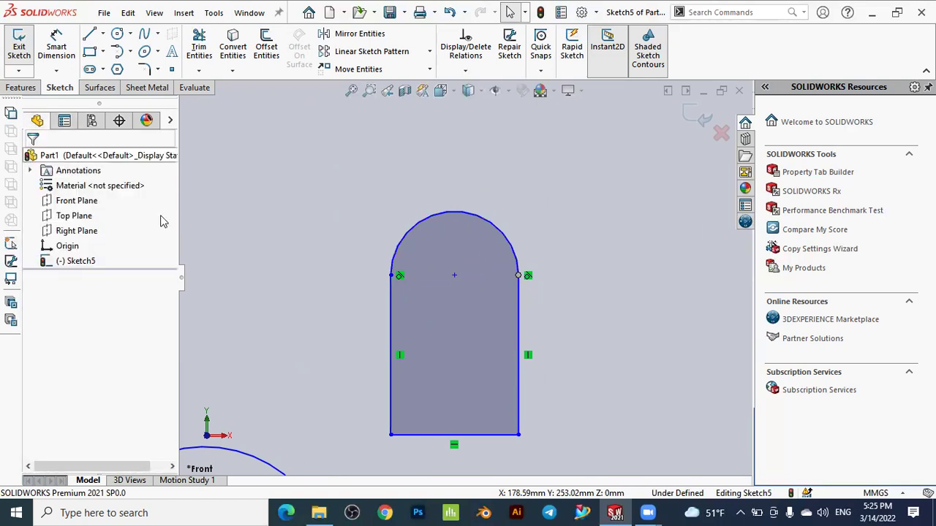
click(453, 276)
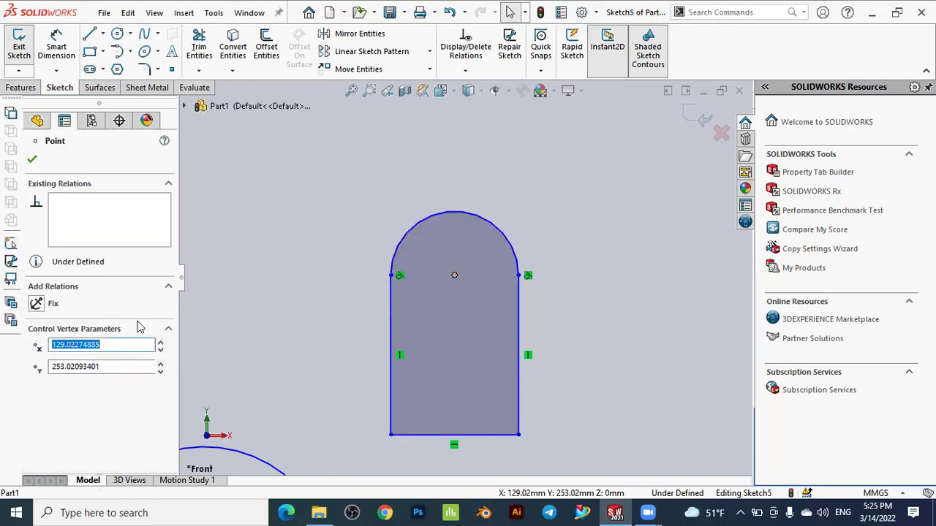
click(32, 159)
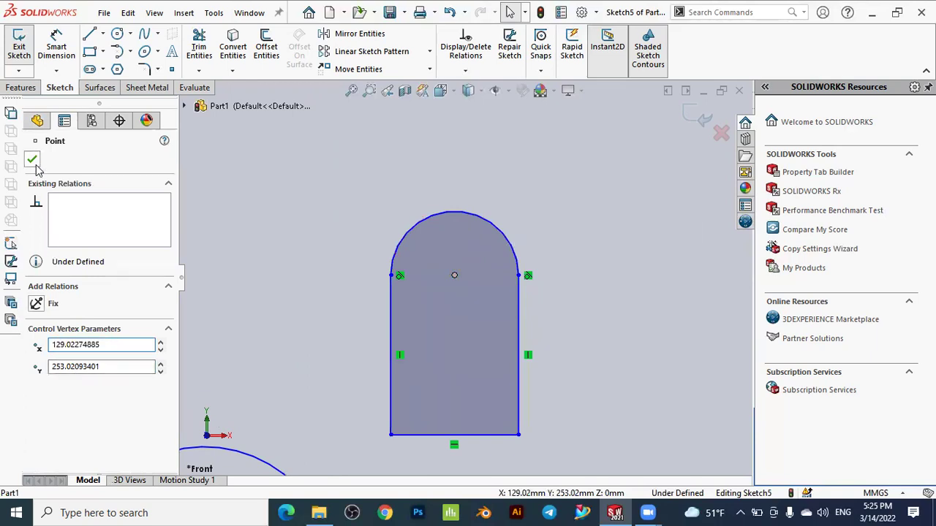
click(428, 217)
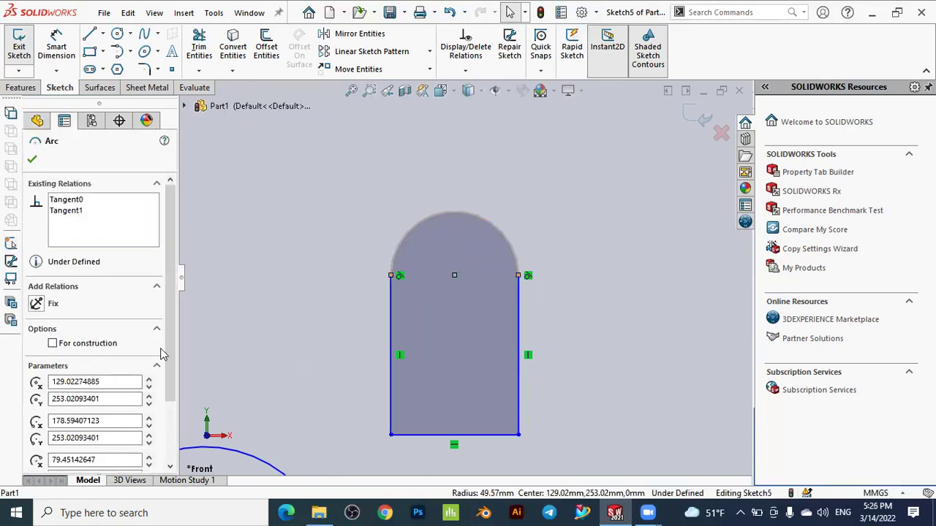
scroll(171, 397, down, 5)
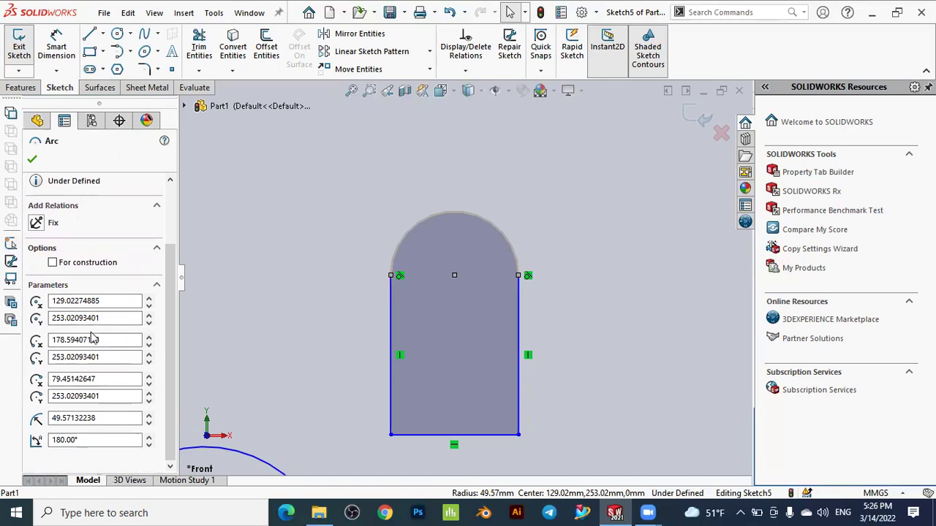
drag(98, 418, 36, 421)
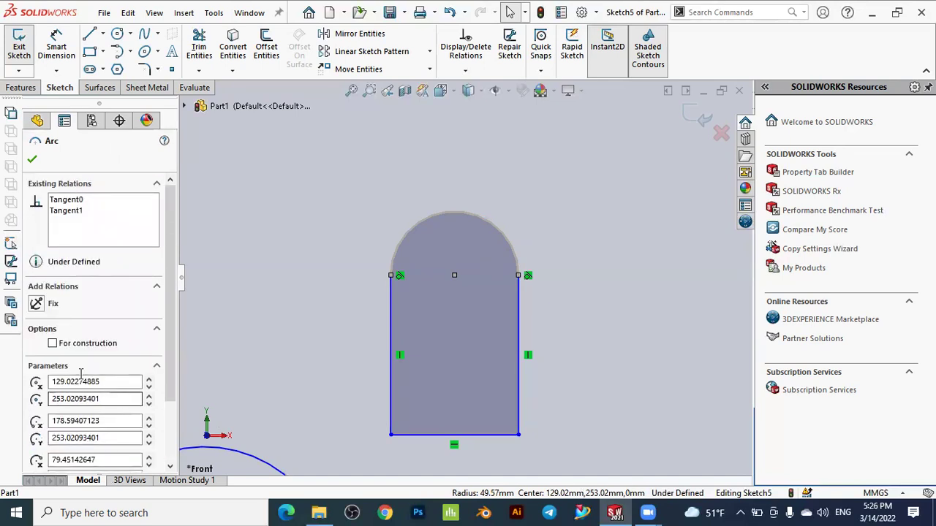
Convert the tangent arc atop the U profile to construction geometry.
click(53, 343)
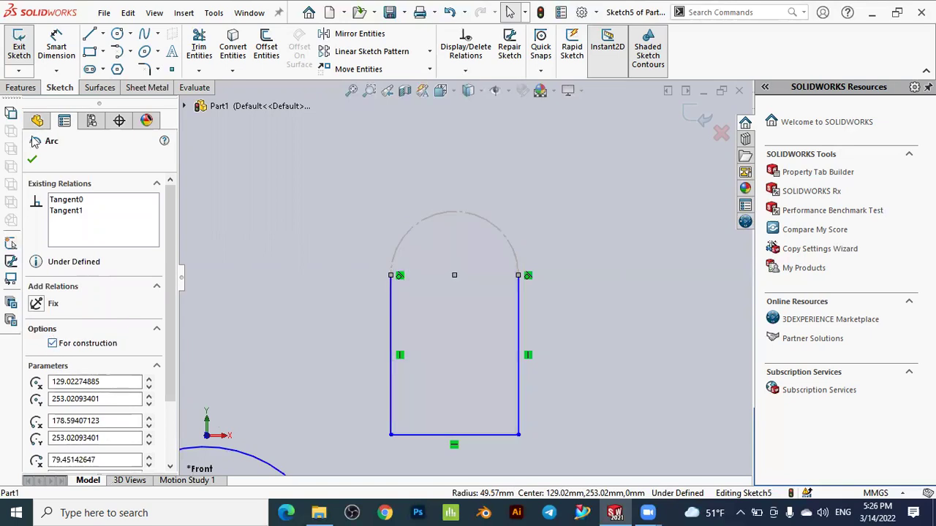
click(33, 160)
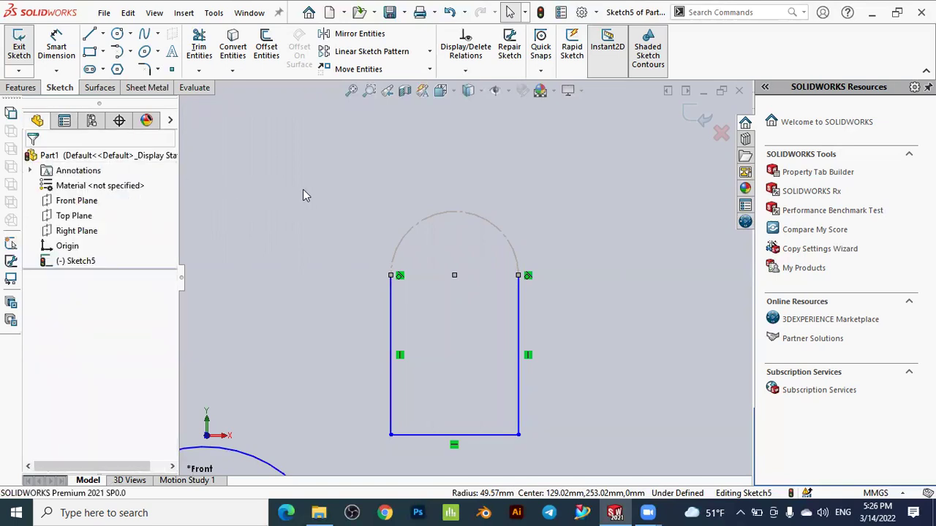
Sketch a dimensioned tangent arc of about 50 mm radius below the U profile, from the left line's lower end to the right line's.
click(302, 189)
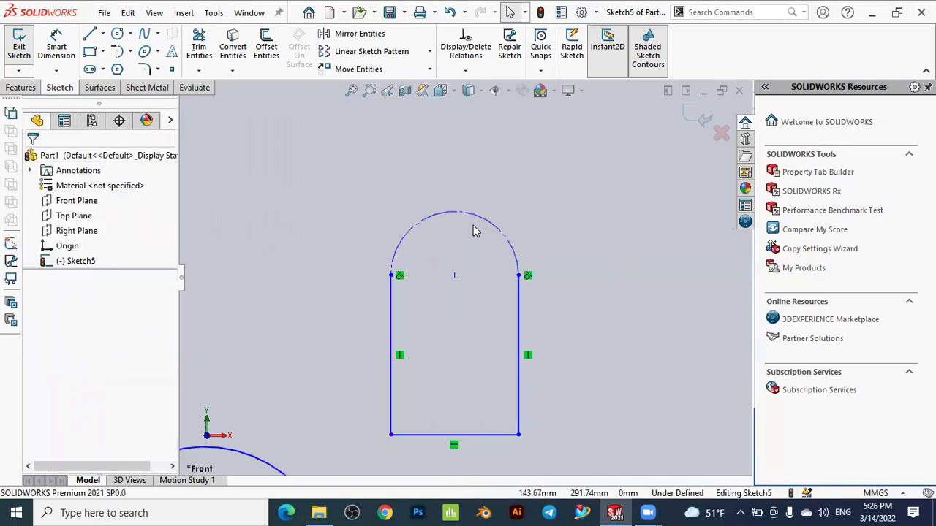
ctrl+middle_drag(502, 244, 478, 291)
scroll(511, 194, up, 5)
scroll(468, 367, down, 5)
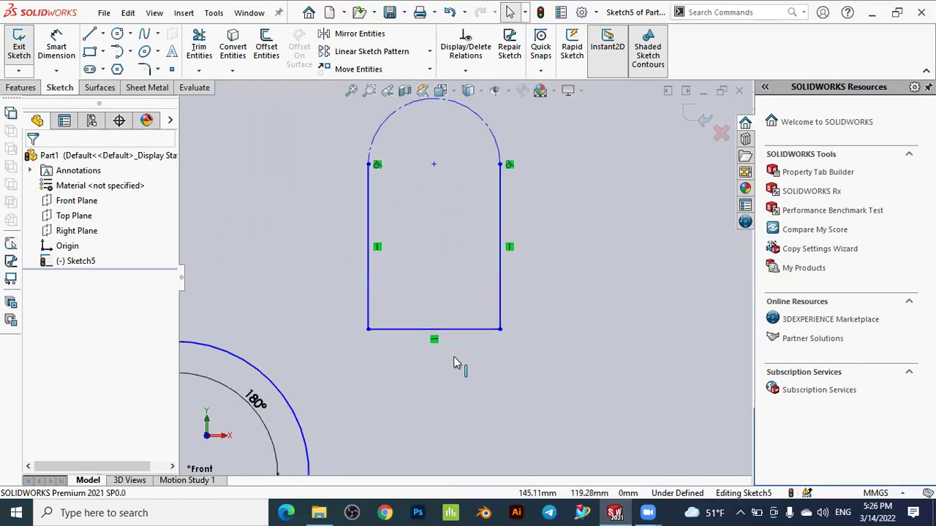
click(117, 52)
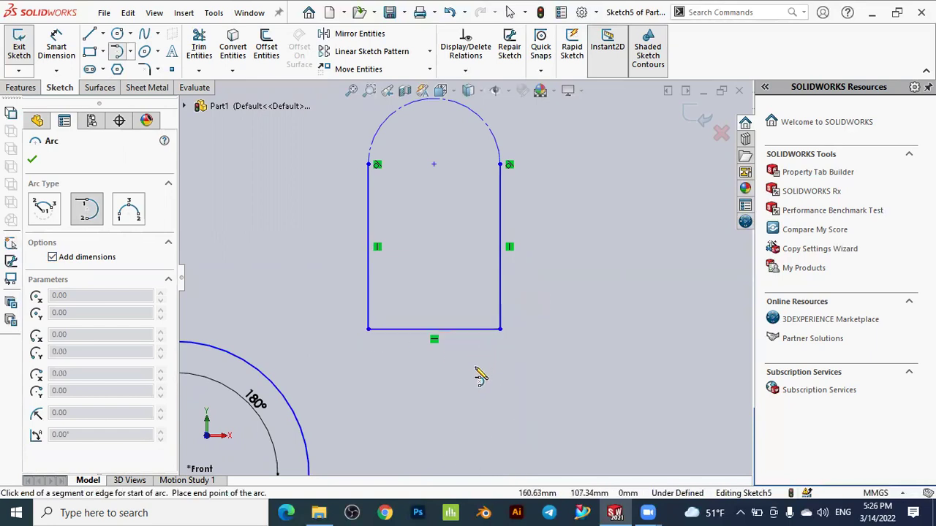
click(368, 330)
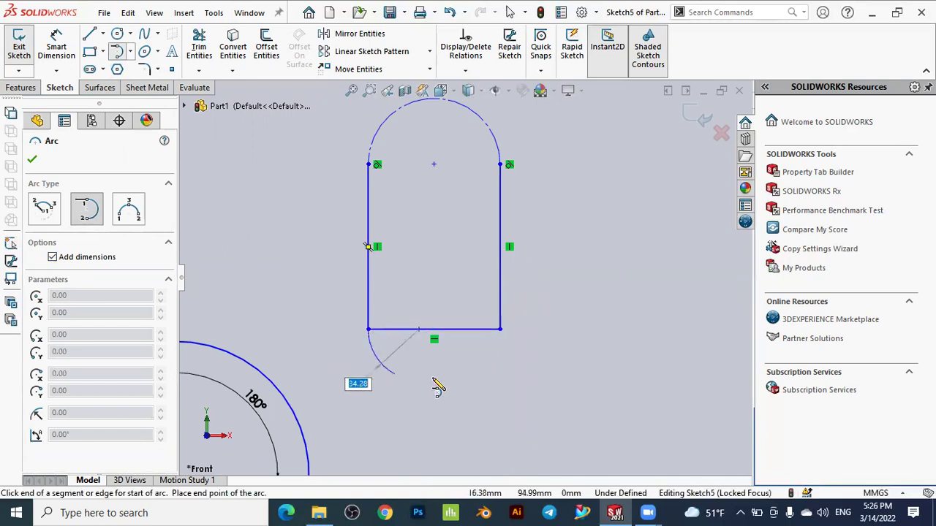
click(499, 330)
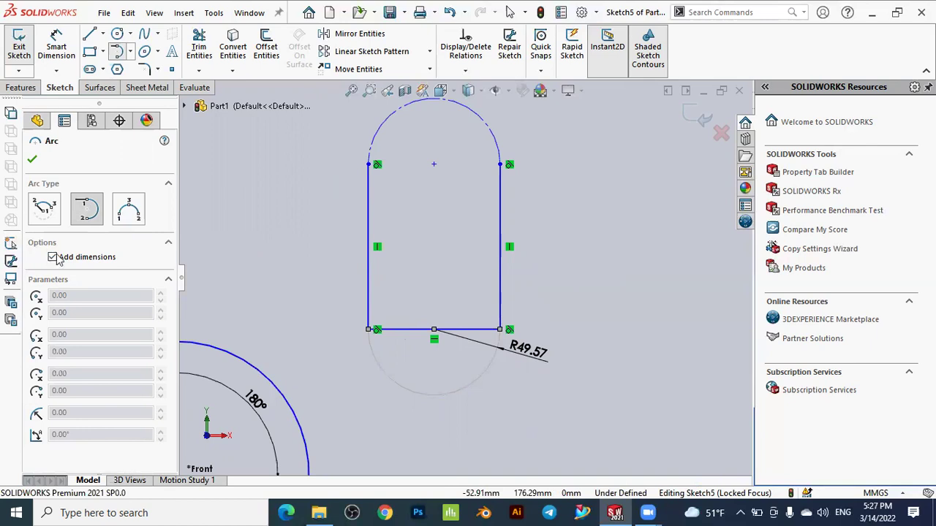
key(Escape)
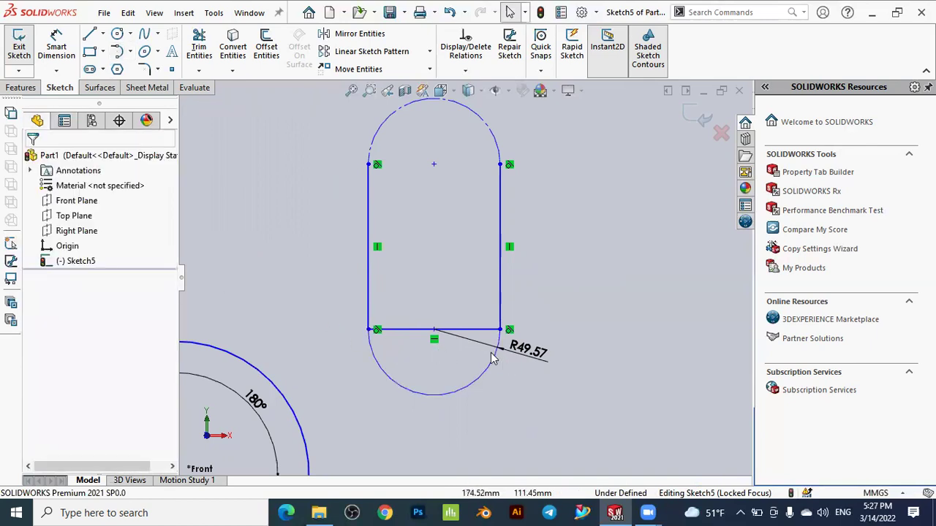
Move the lower tangent arc's radius dimension to the lower right, clear of the U profile.
key(z)
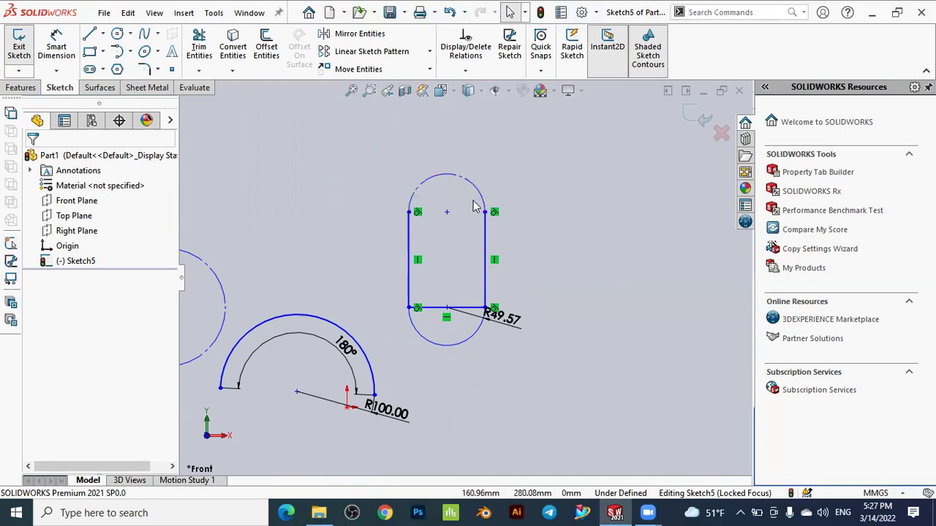
drag(514, 320, 533, 385)
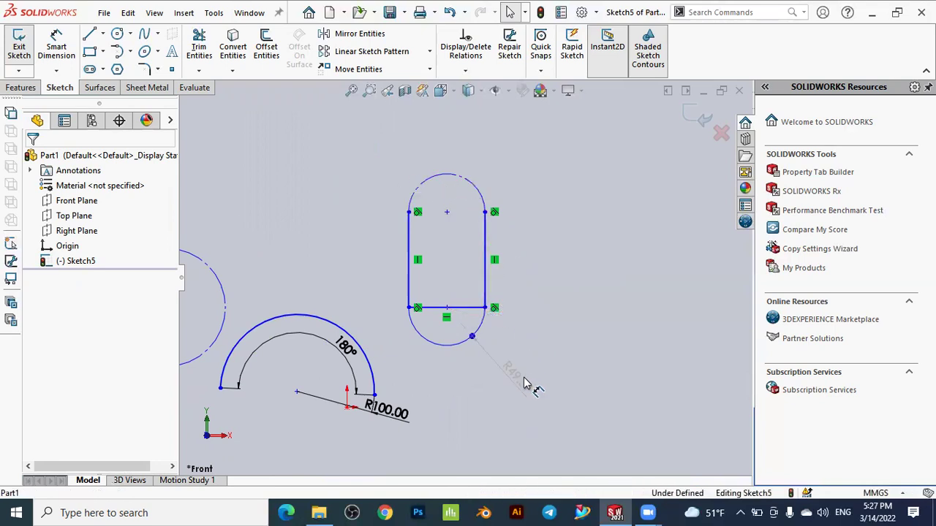
key(Escape)
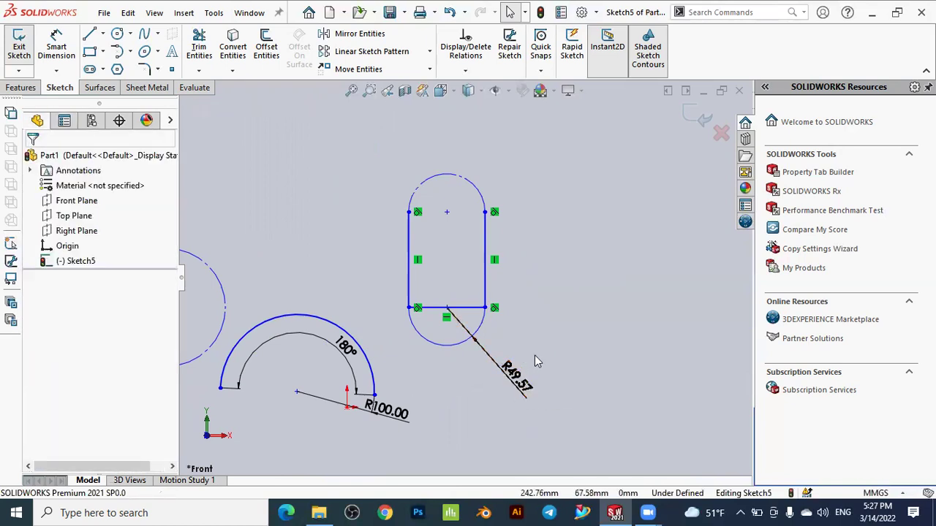
scroll(534, 355, up, 2)
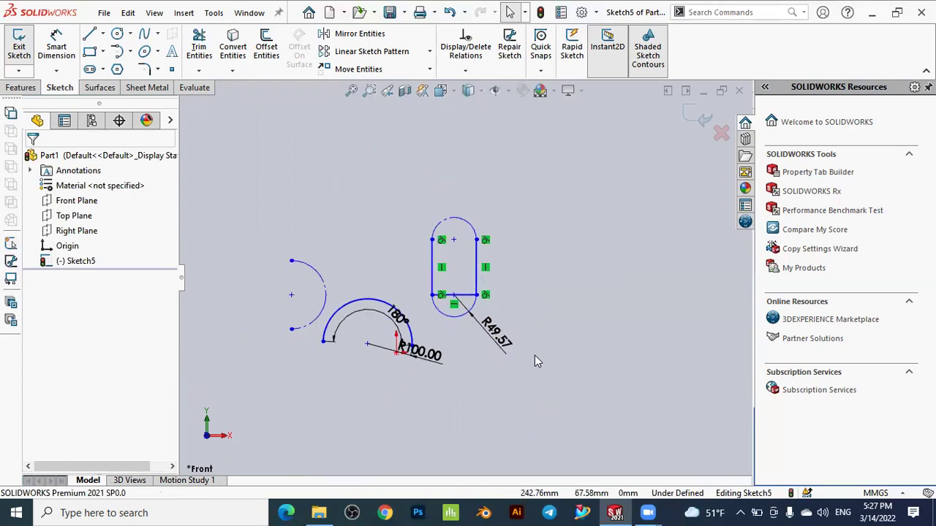
scroll(391, 190, down, 1)
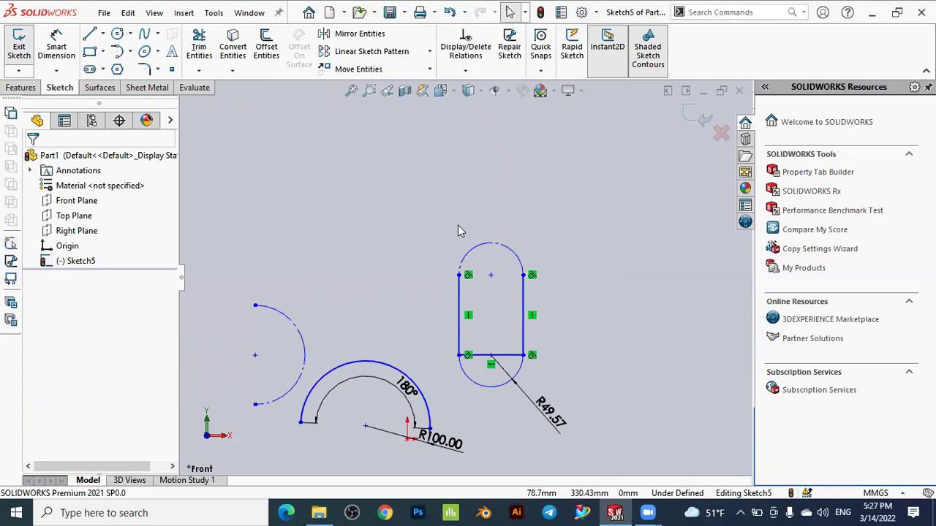
scroll(502, 269, up, 1)
scroll(505, 269, down, 3)
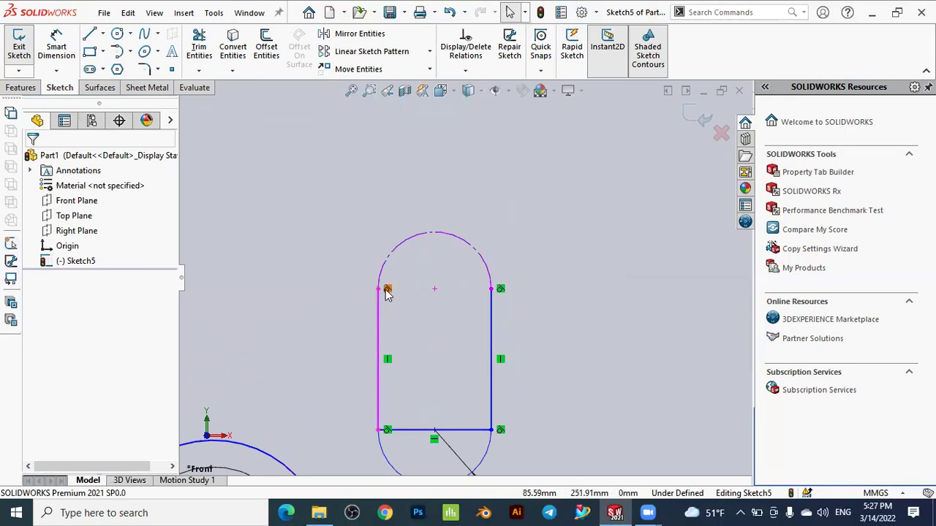
scroll(563, 270, up, 3)
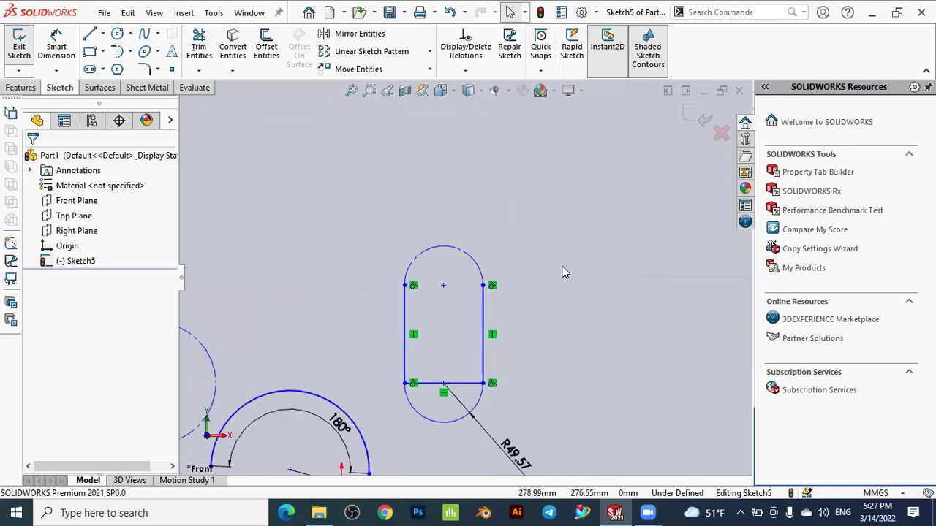
Sketch a three-point arc of about 135 mm radius above the other shapes, with its radius dimension added and its endpoints level.
scroll(372, 199, up, 3)
scroll(370, 196, down, 2)
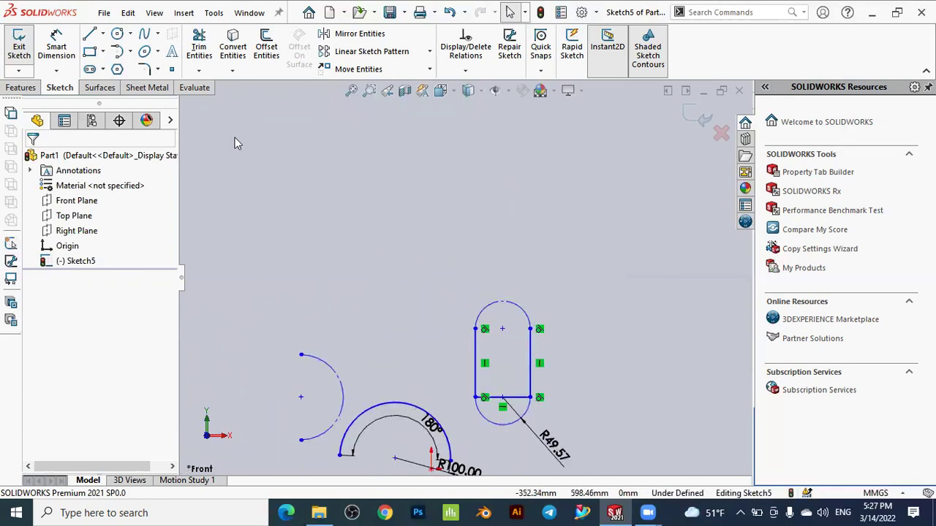
click(119, 53)
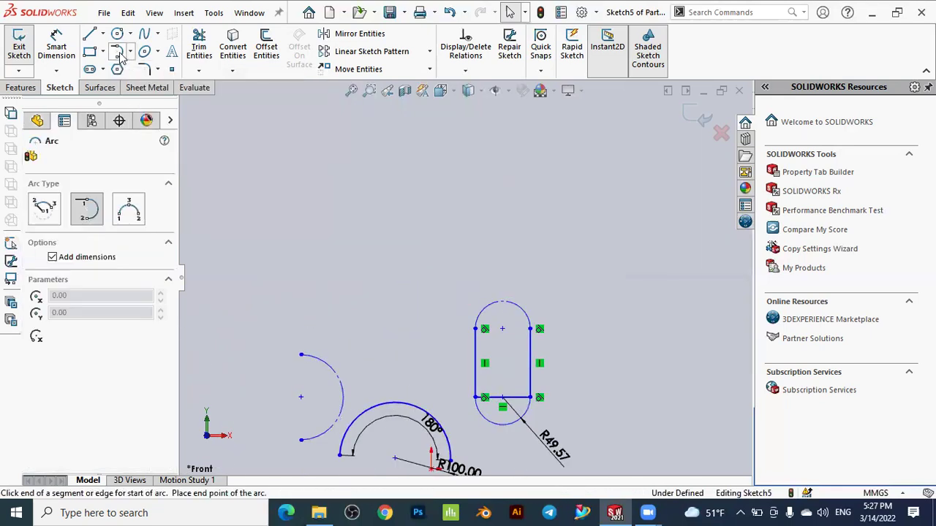
click(128, 214)
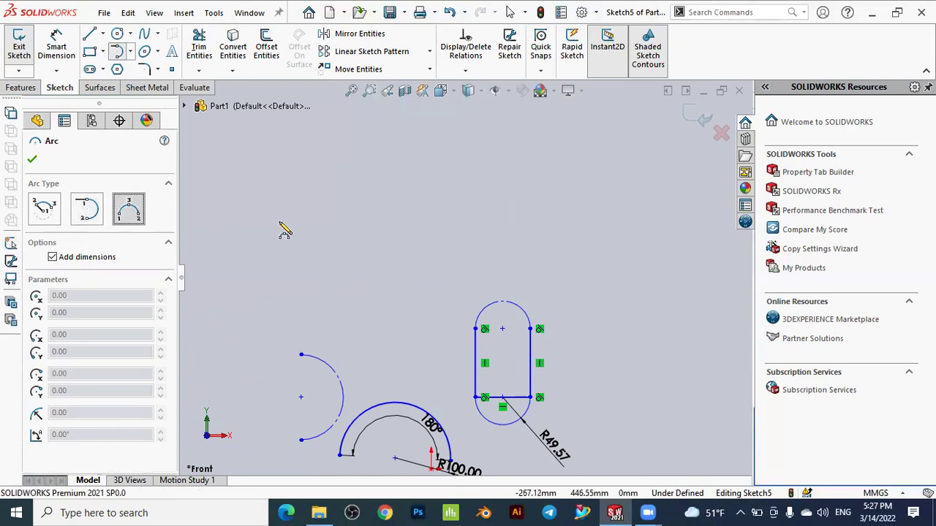
click(322, 217)
click(475, 224)
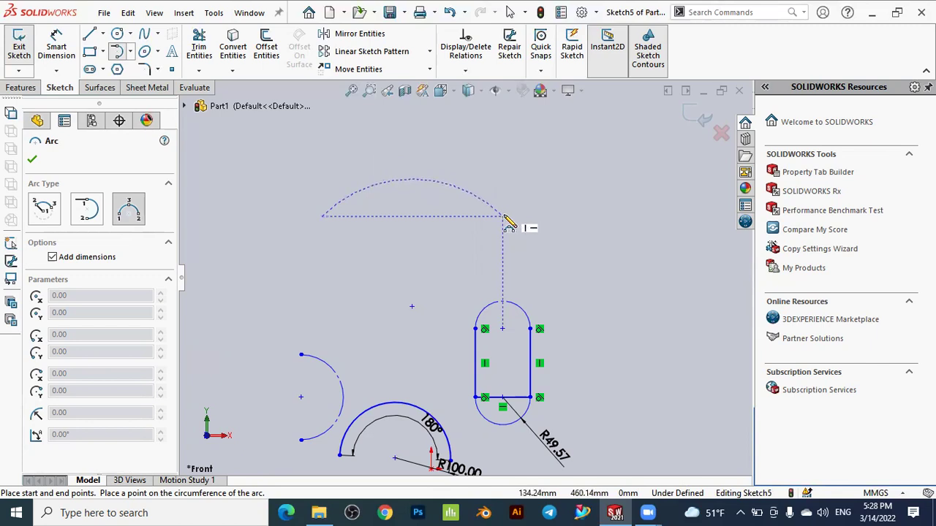
click(472, 217)
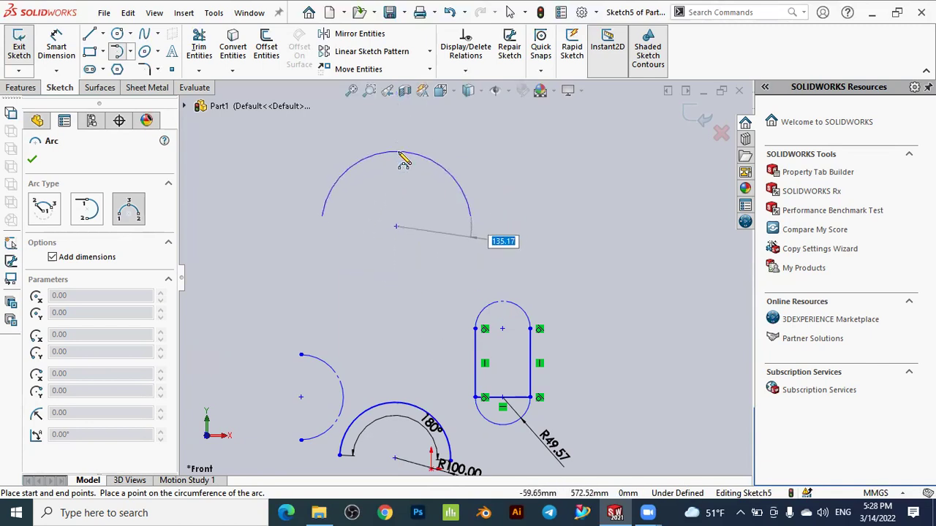
click(400, 155)
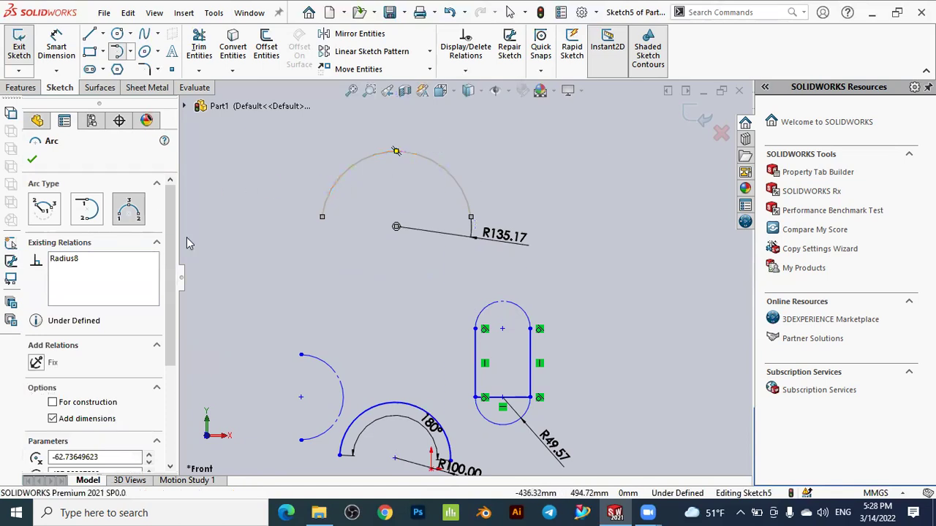
key(Escape)
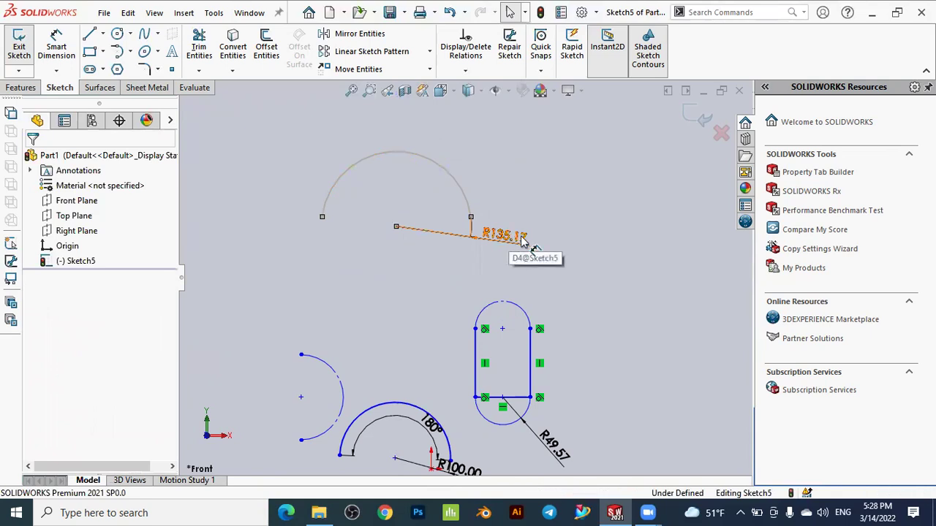
Reposition the three-point arc's radius dimension so its text sits farther right and its arrow meets the arc near the left endpoint.
drag(520, 241, 553, 255)
click(318, 211)
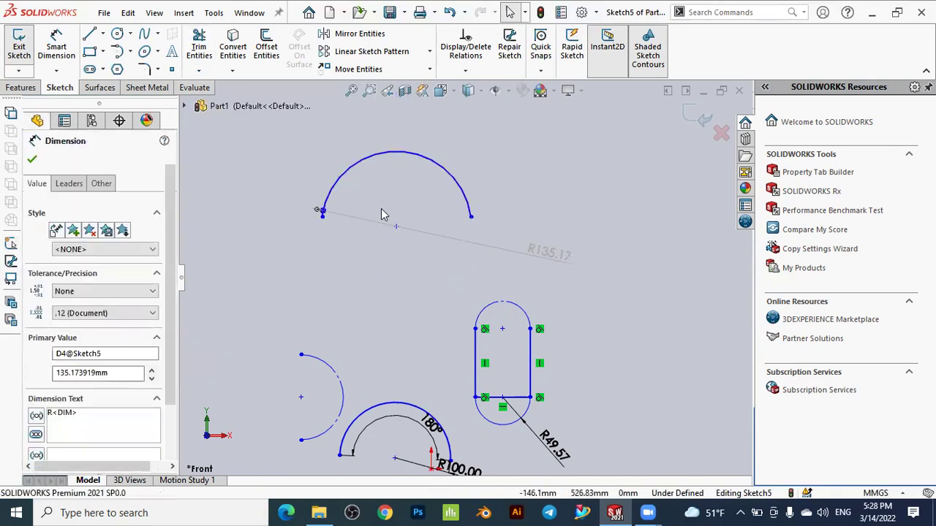
click(378, 163)
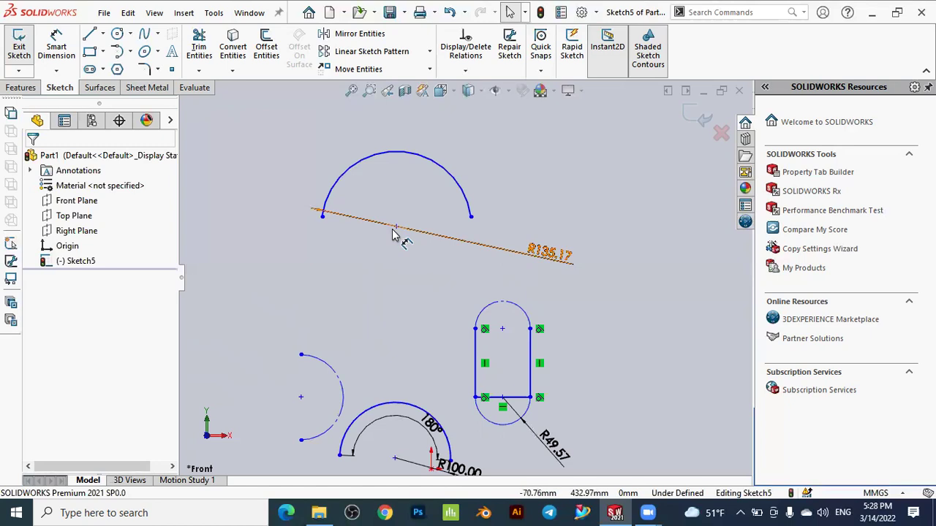
Examine the coordinates of the three-point arc's endpoints and center, plus its relations, radius and angle.
click(324, 218)
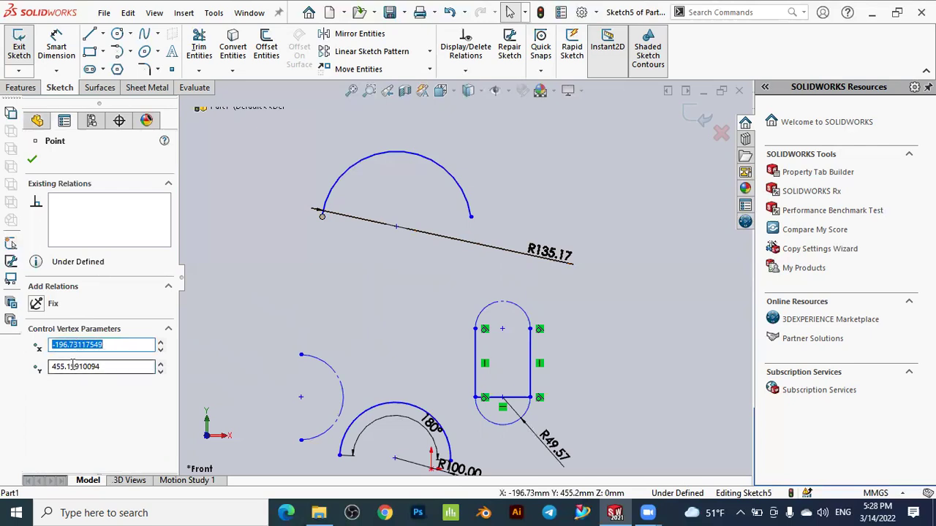
click(74, 368)
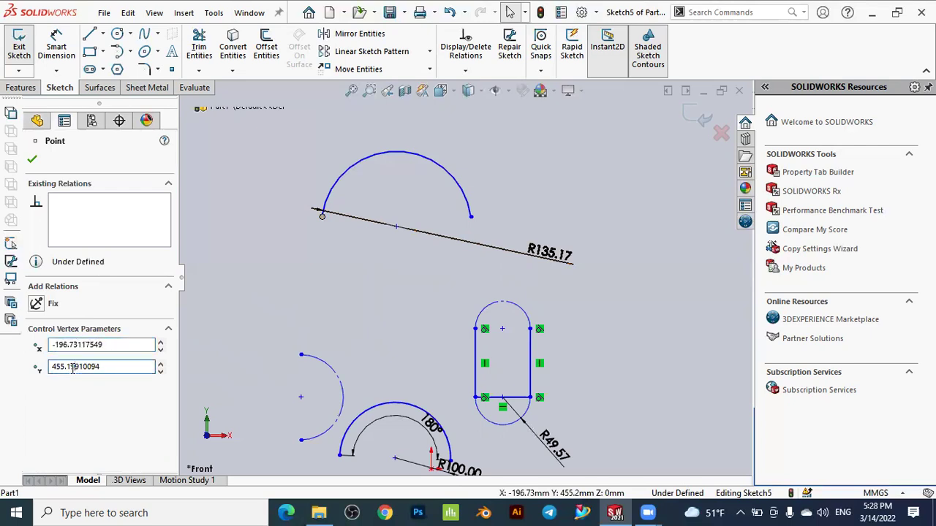
click(395, 228)
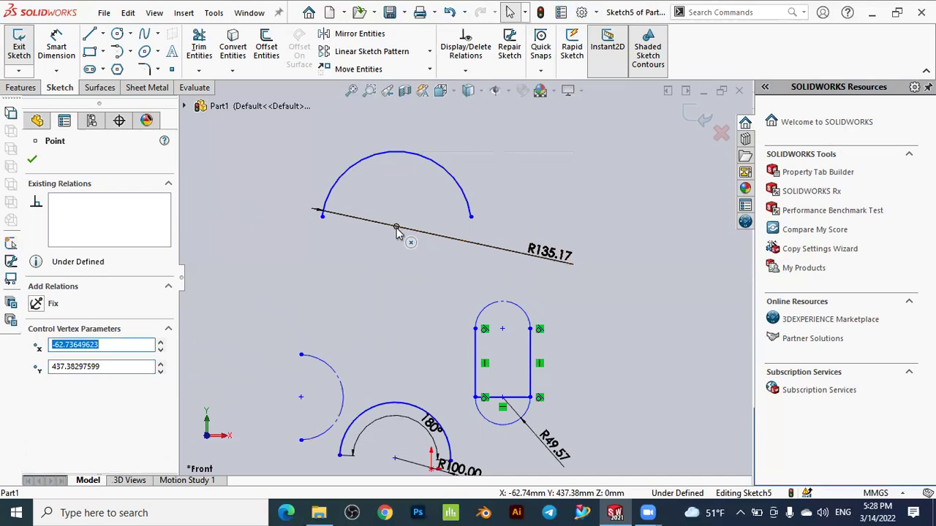
click(472, 218)
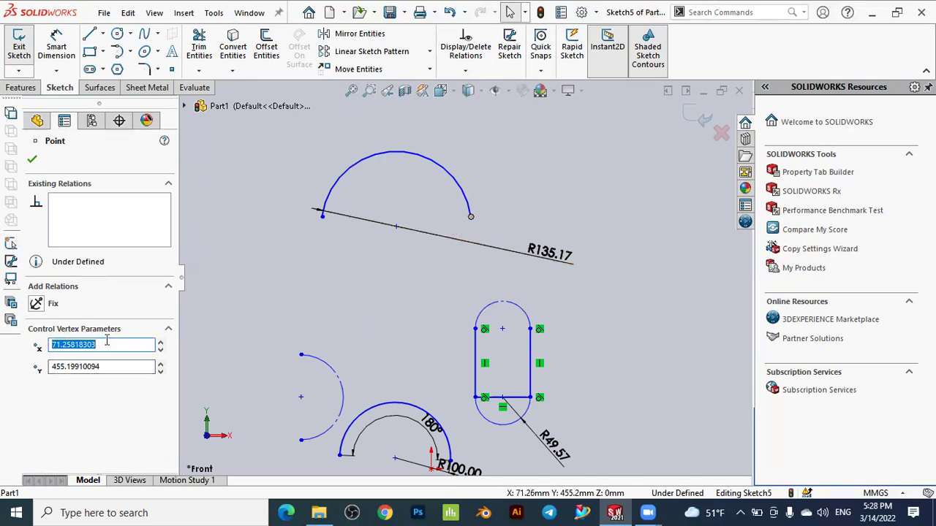
click(33, 161)
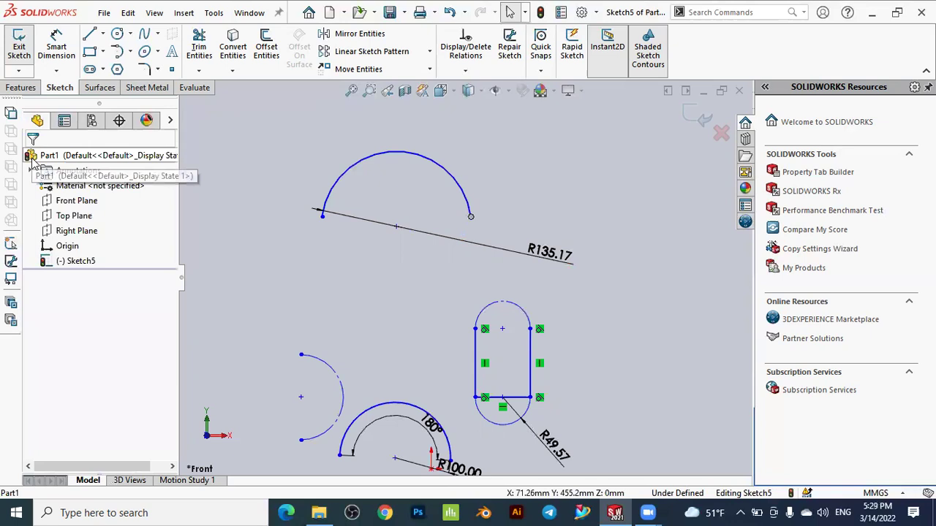
click(347, 170)
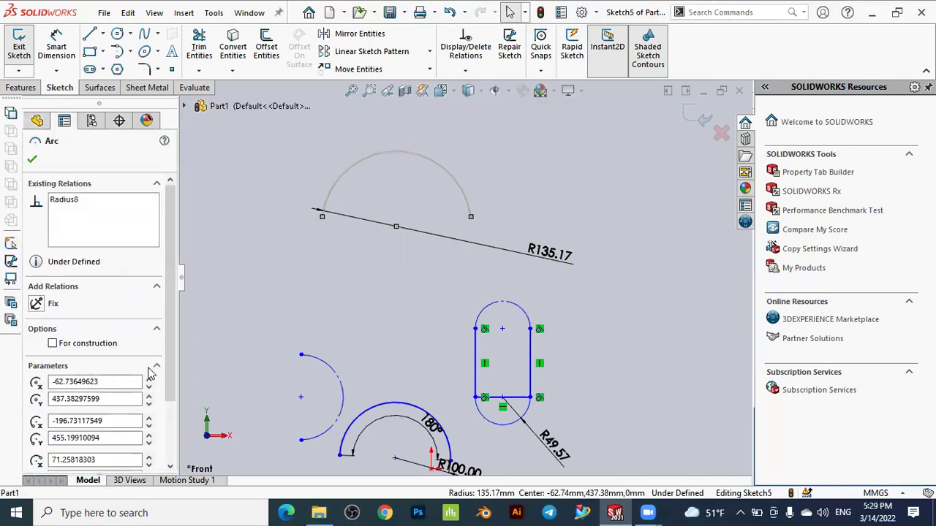
scroll(95, 329, down, 3)
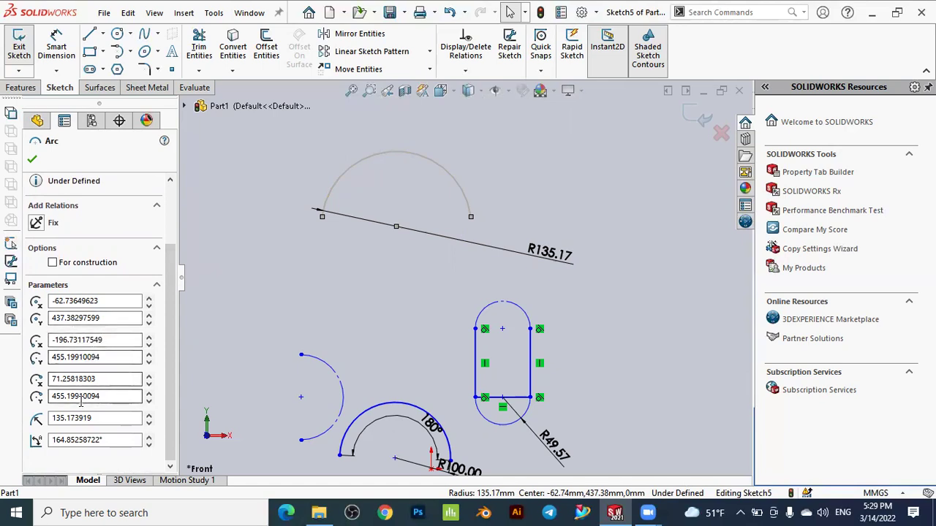
click(50, 421)
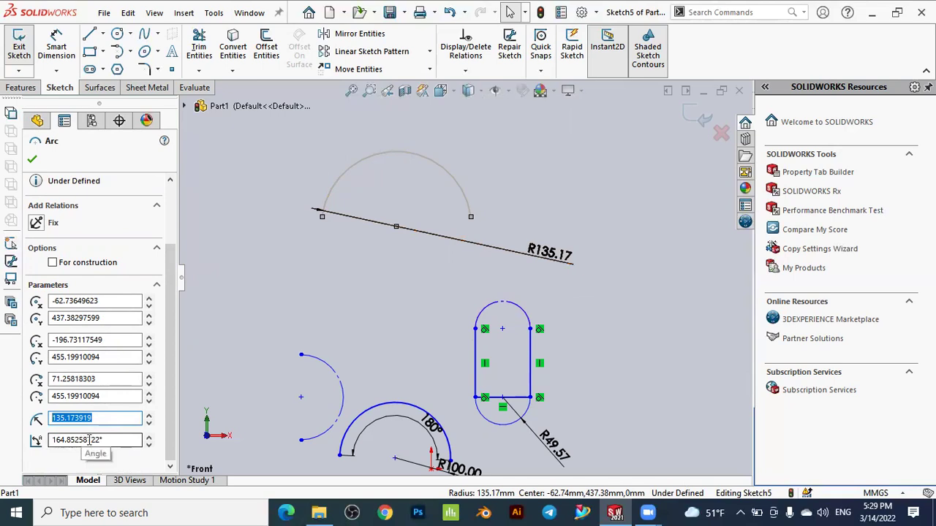
Try the three-point arc as construction geometry and return it to a regular sketch arc.
click(54, 264)
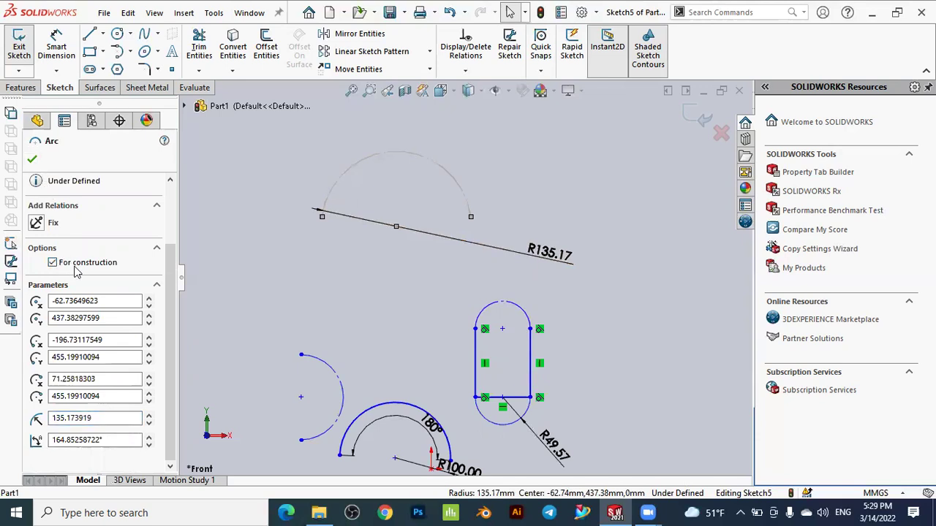
click(34, 158)
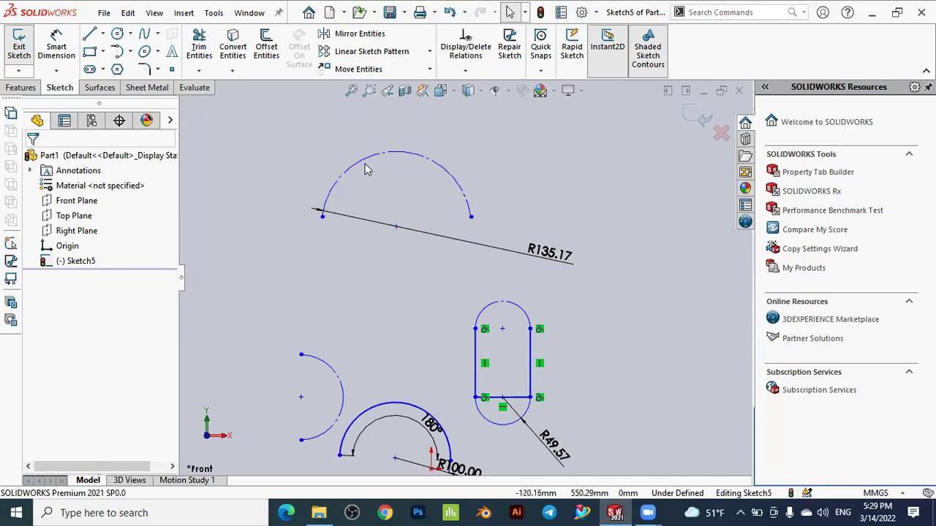
click(368, 168)
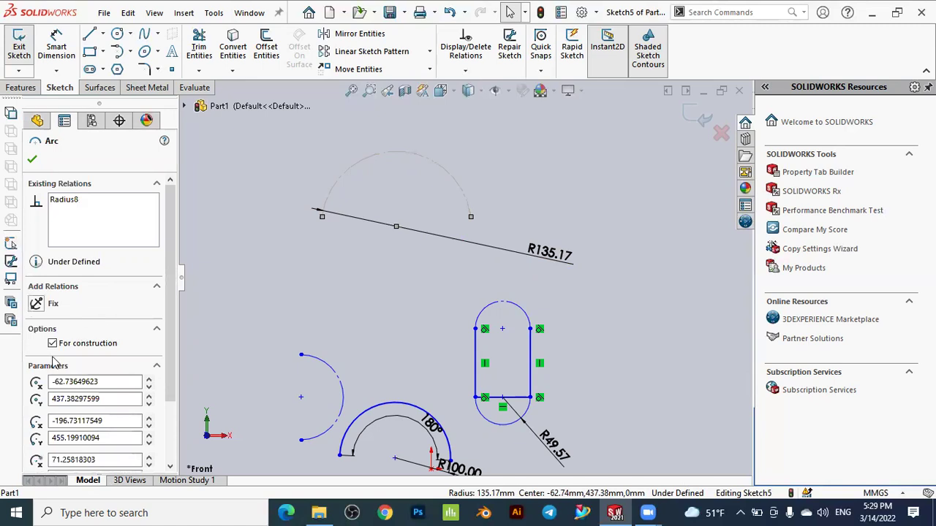
click(53, 344)
click(32, 159)
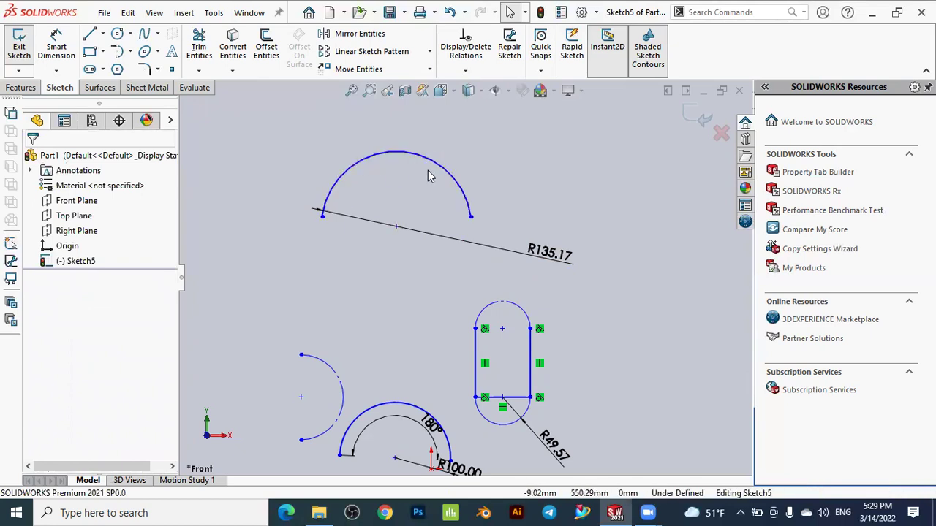
scroll(379, 170, up, 3)
scroll(456, 202, down, 3)
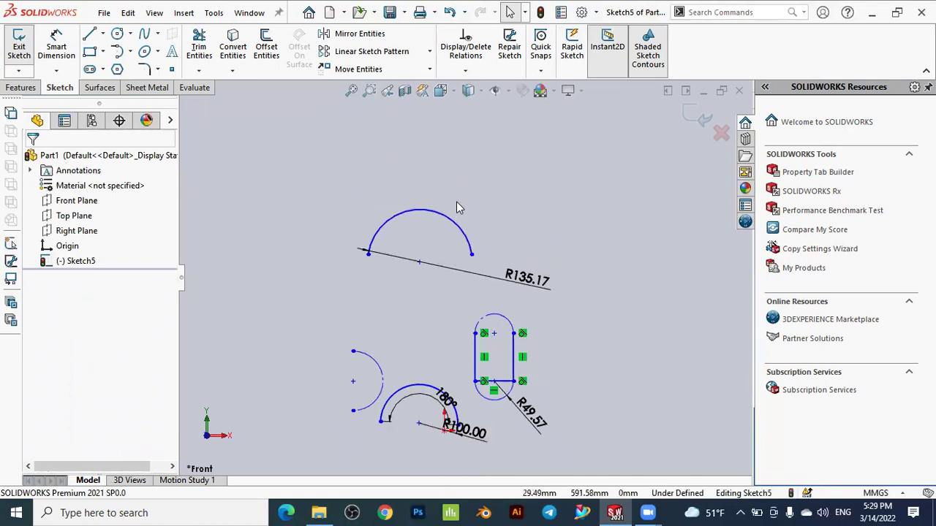
Examine the existing relations of the construction arc capping the upper end of the slot shape.
scroll(542, 276, up, 2)
scroll(508, 333, down, 4)
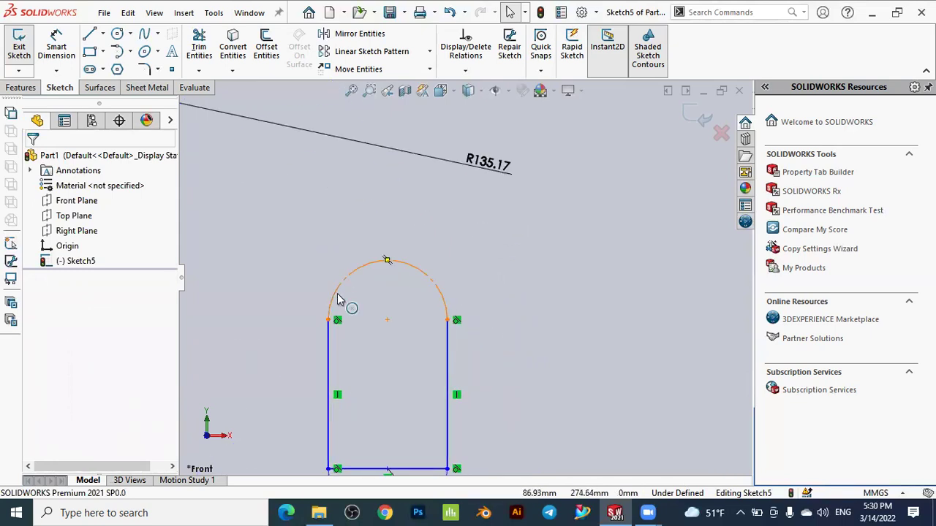
click(338, 300)
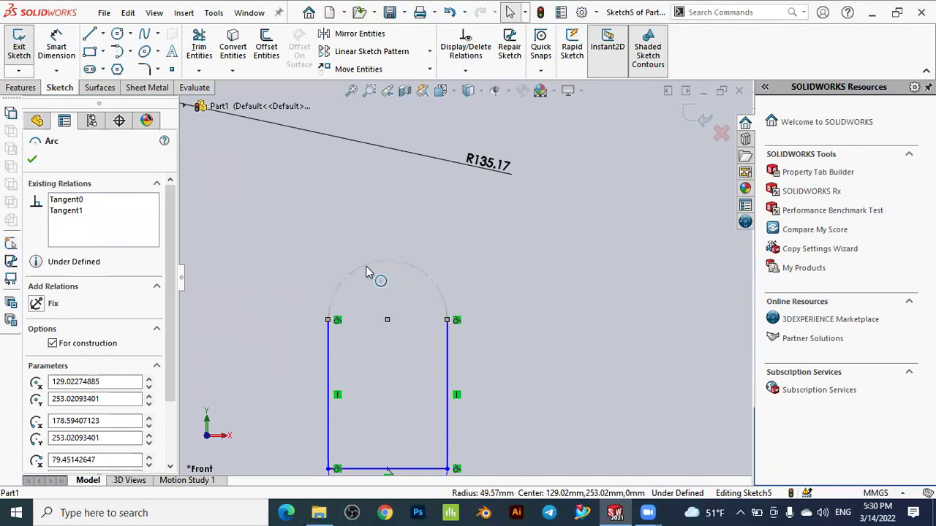
scroll(454, 285, up, 3)
scroll(427, 285, down, 5)
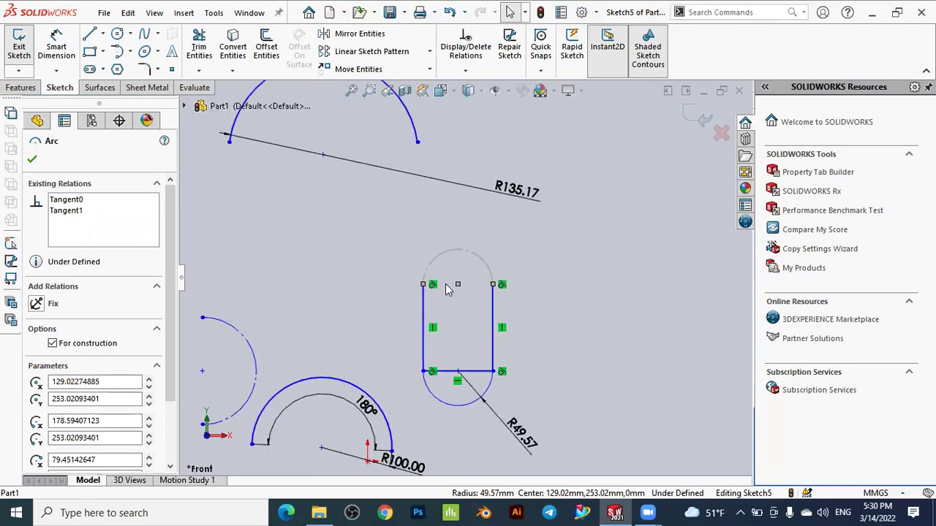
scroll(366, 286, down, 4)
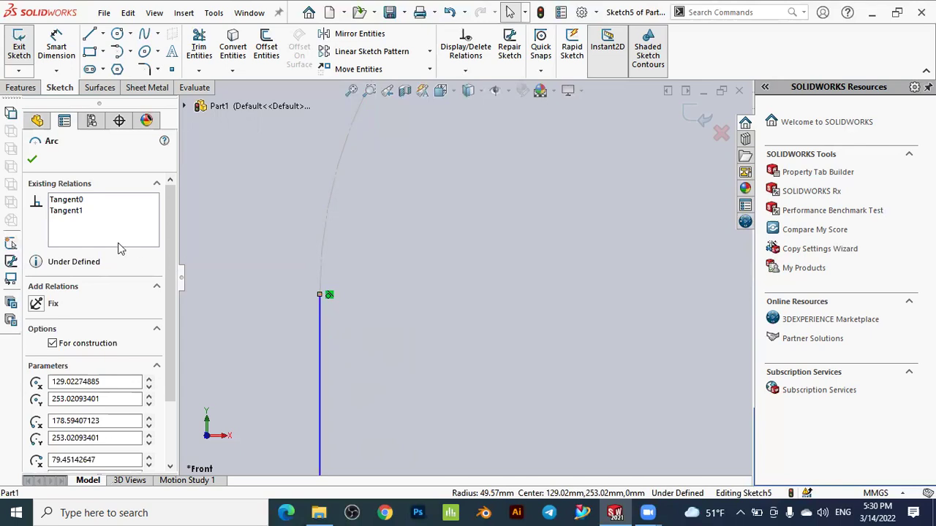
Highlight the upper arc's Tangent0 and Tangent1 relations in turn to see which vertical line each one belongs to.
click(64, 202)
scroll(425, 299, up, 5)
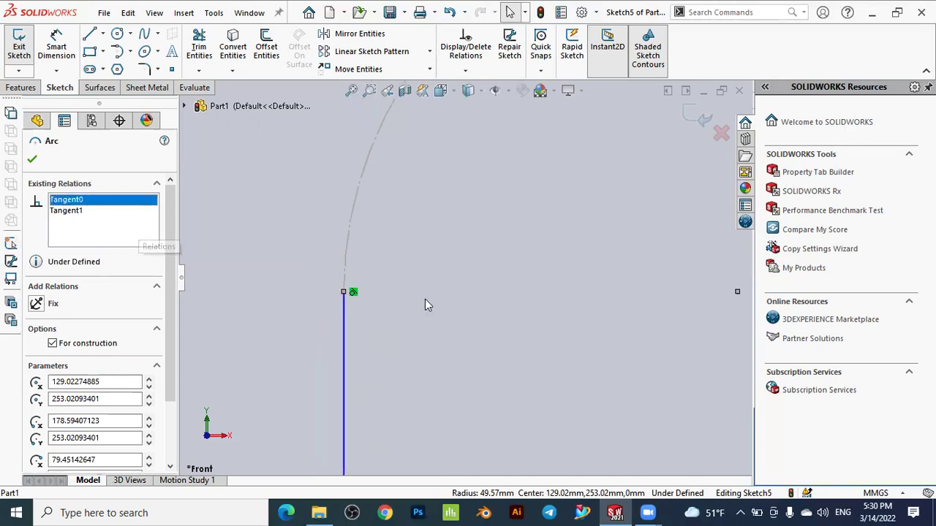
scroll(587, 293, down, 3)
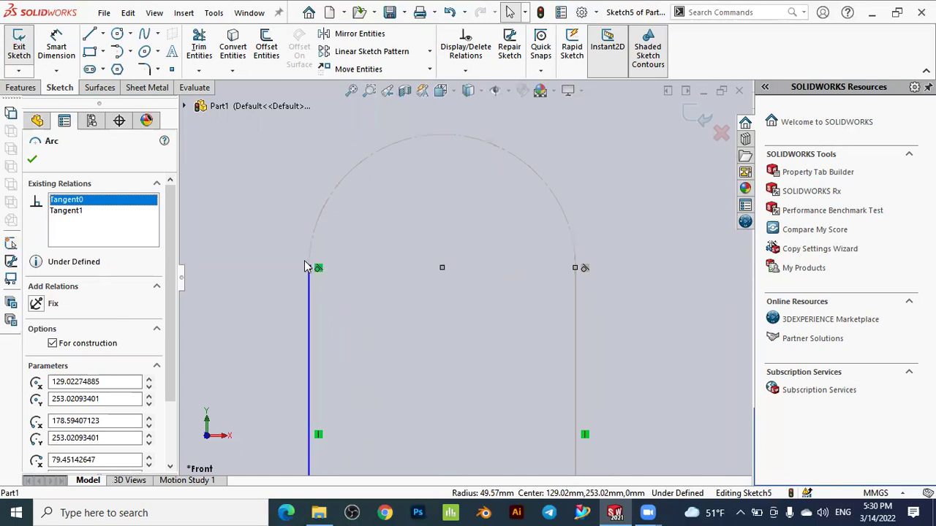
click(81, 211)
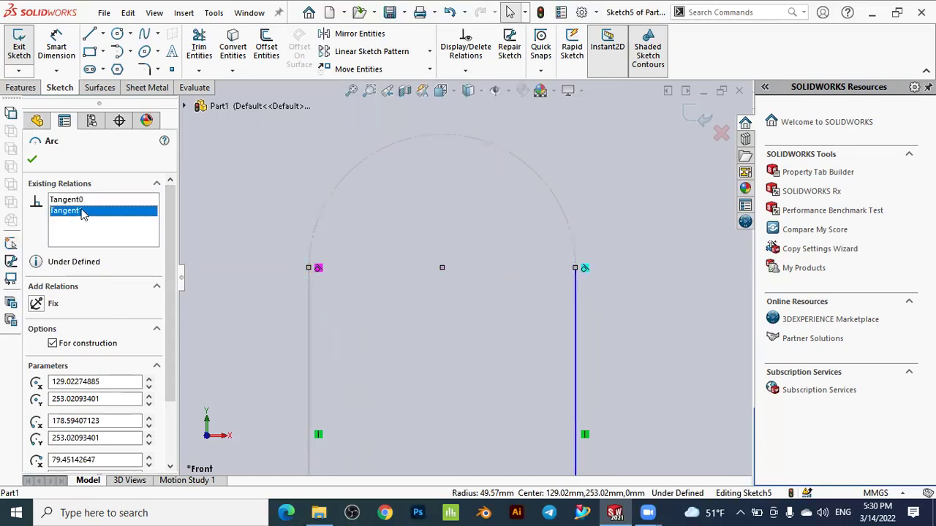
scroll(343, 259, up, 2)
scroll(390, 273, down, 2)
scroll(325, 279, down, 3)
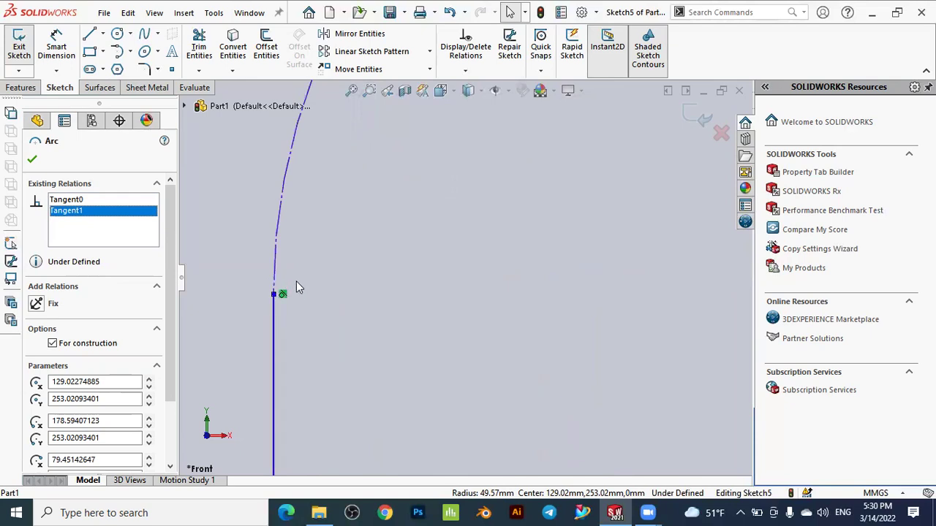
click(73, 200)
scroll(263, 268, up, 3)
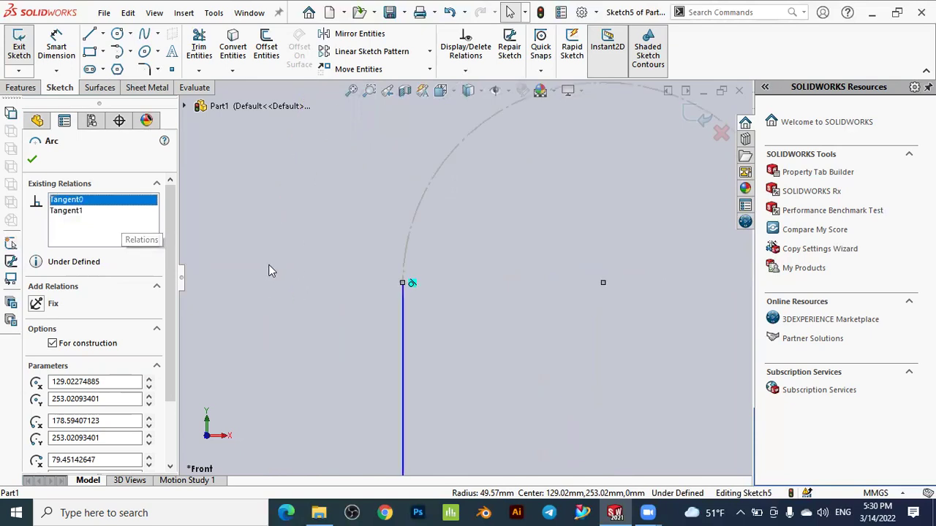
scroll(613, 274, up, 2)
scroll(613, 273, down, 1)
scroll(553, 268, down, 2)
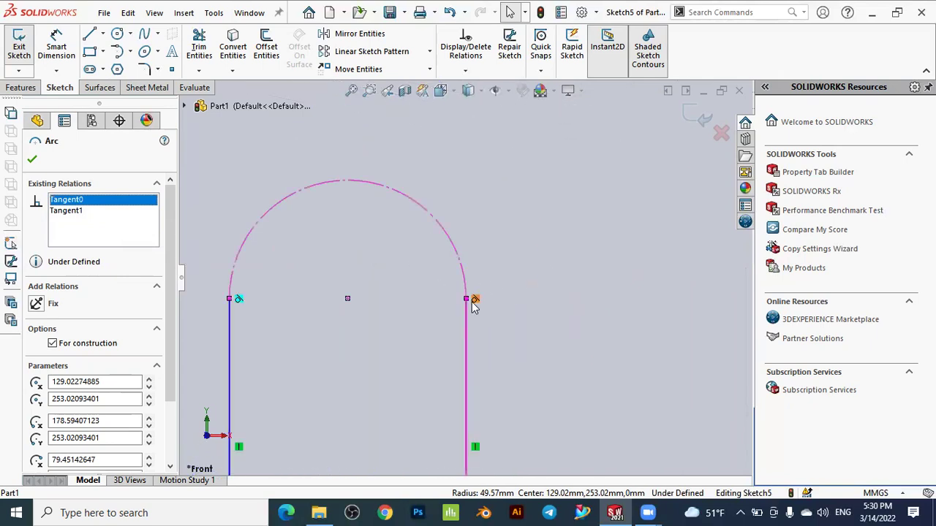
Reselect the slot's upper arc, recheck both of its tangent relations, and clear the selection.
key(Escape)
click(284, 283)
click(235, 272)
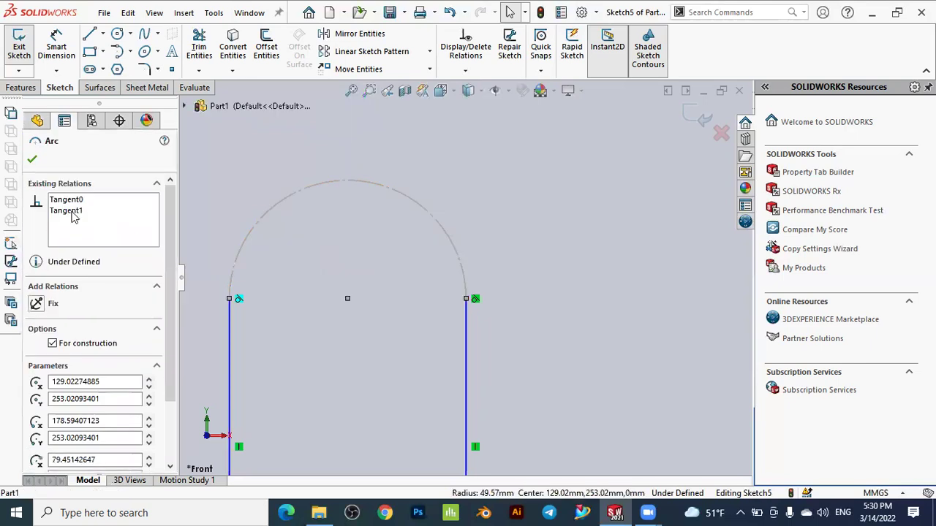
click(73, 211)
click(67, 200)
click(375, 291)
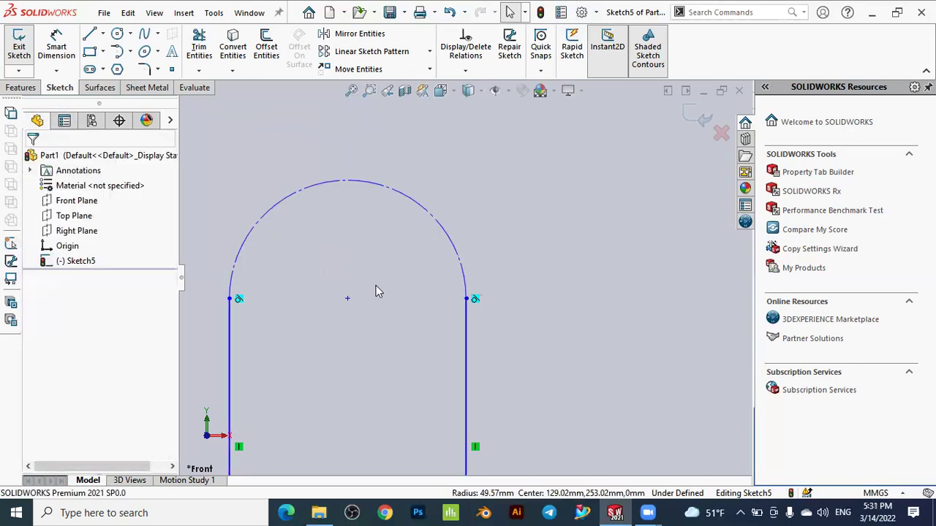
Dismiss the unsaved-document notification and examine the existing relations of the 100 mm radius arc.
scroll(375, 291, up, 4)
scroll(376, 288, down, 2)
scroll(366, 300, up, 4)
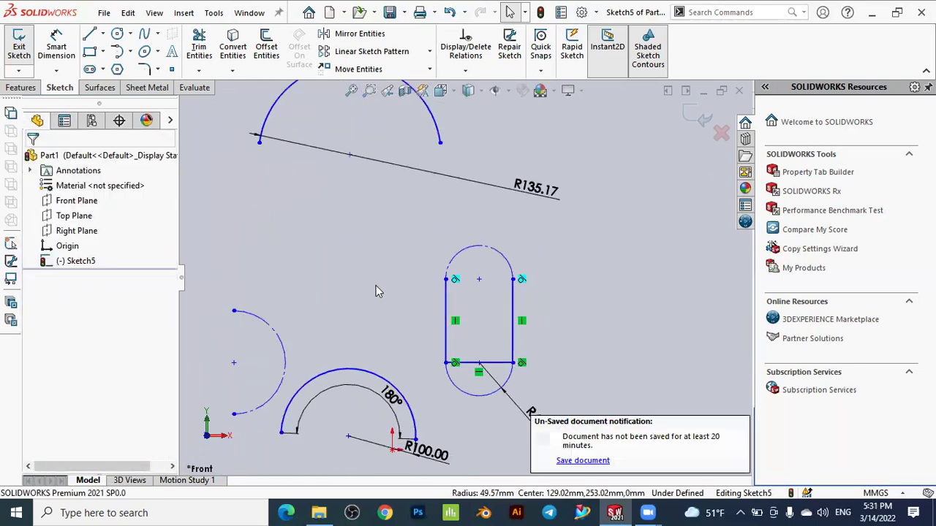
scroll(342, 388, down, 4)
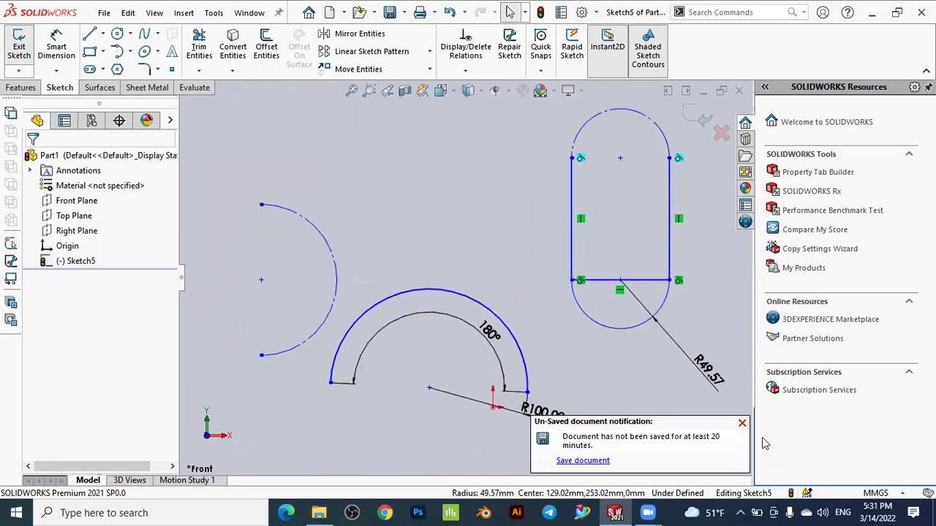
click(743, 423)
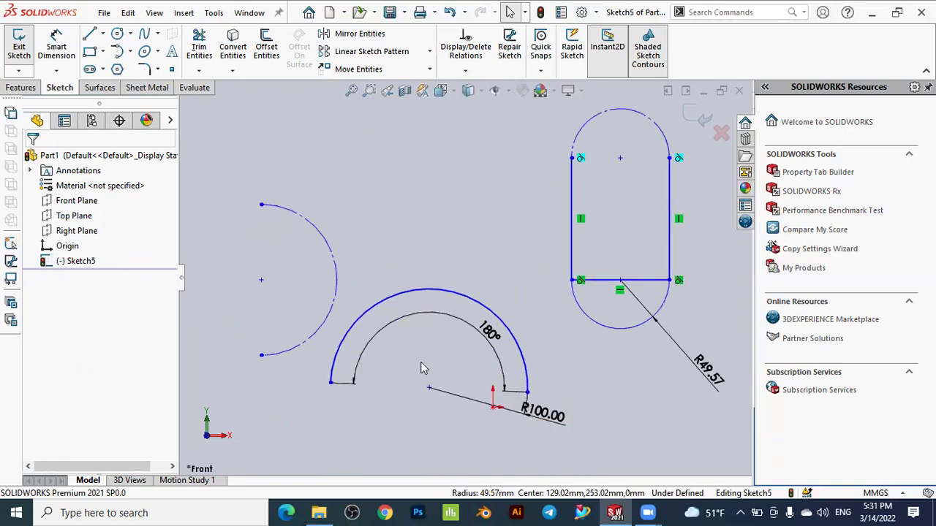
click(335, 359)
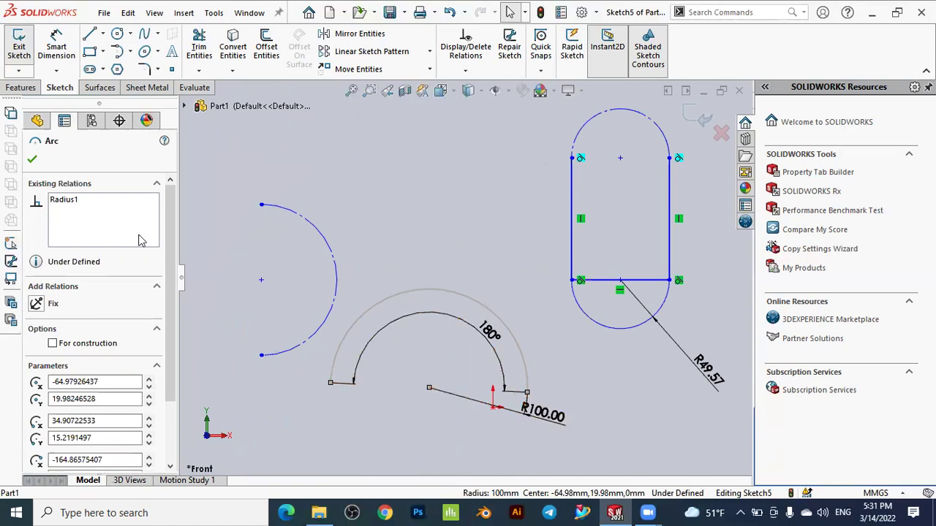
click(32, 159)
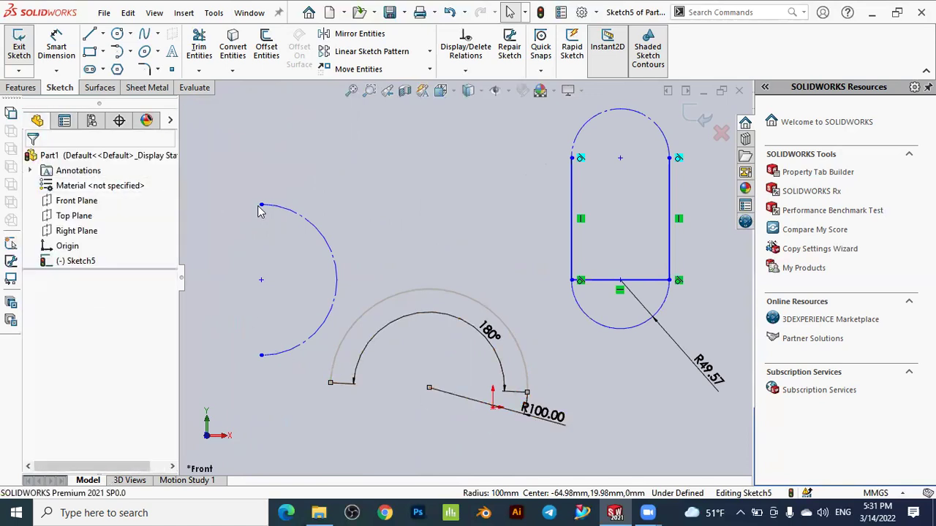
Examine the existing relations and construction setting of the undimensioned arc beside the 100 mm arc, then deselect it.
scroll(485, 268, up, 5)
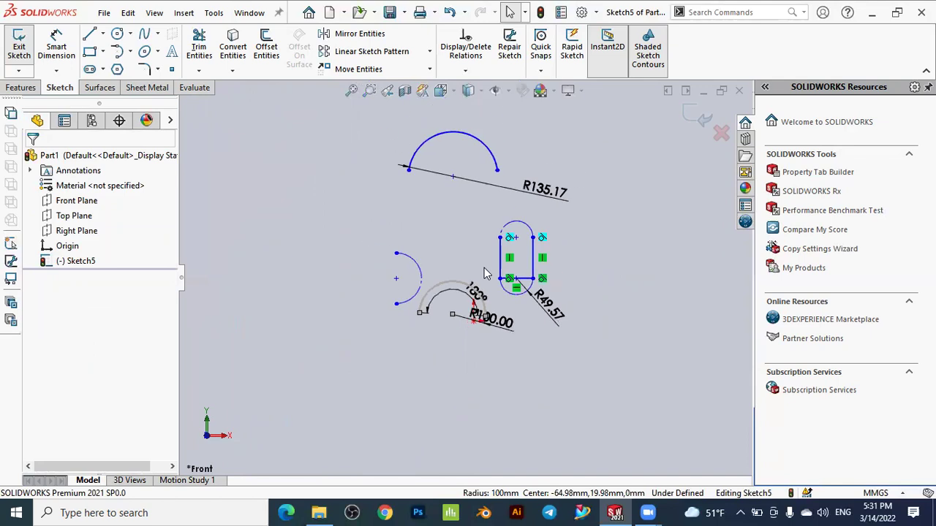
ctrl+middle_drag(475, 129, 451, 224)
scroll(451, 224, down, 3)
scroll(451, 229, up, 5)
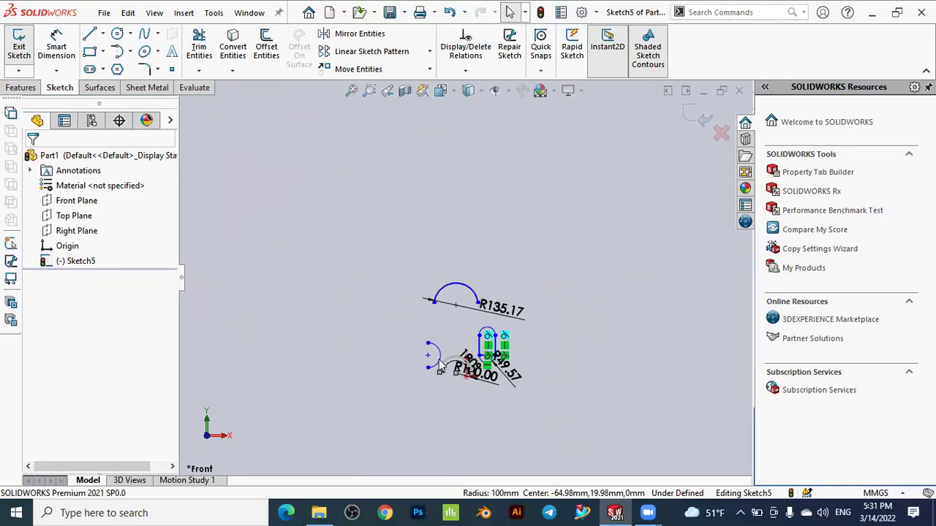
scroll(450, 263, down, 5)
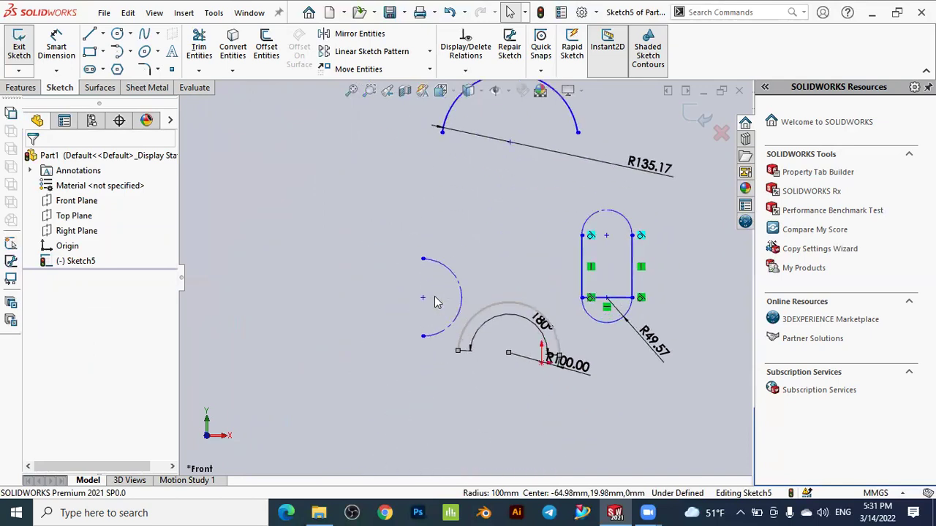
click(442, 240)
click(52, 343)
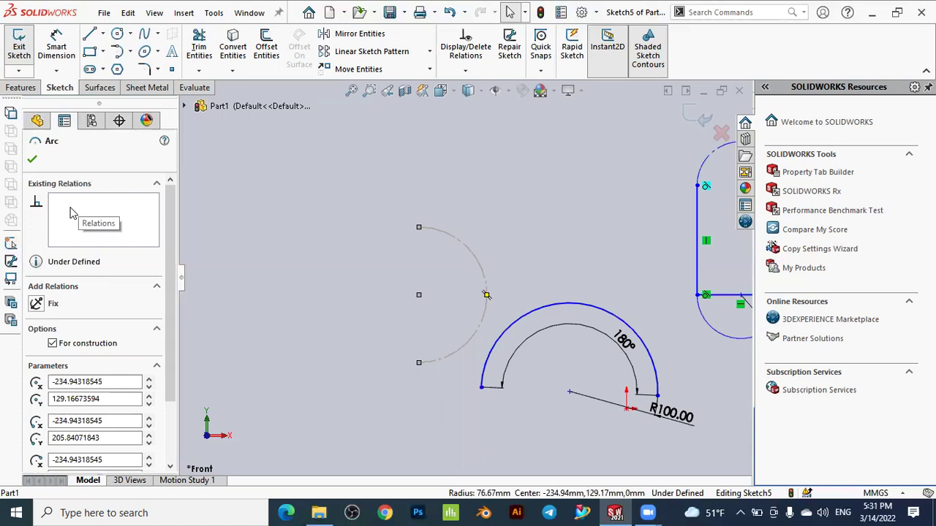
key(Escape)
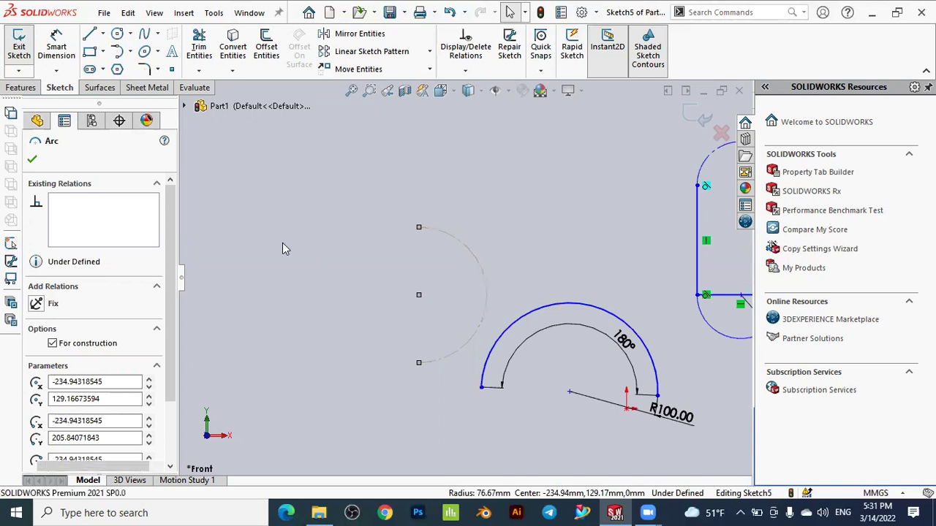
key(f)
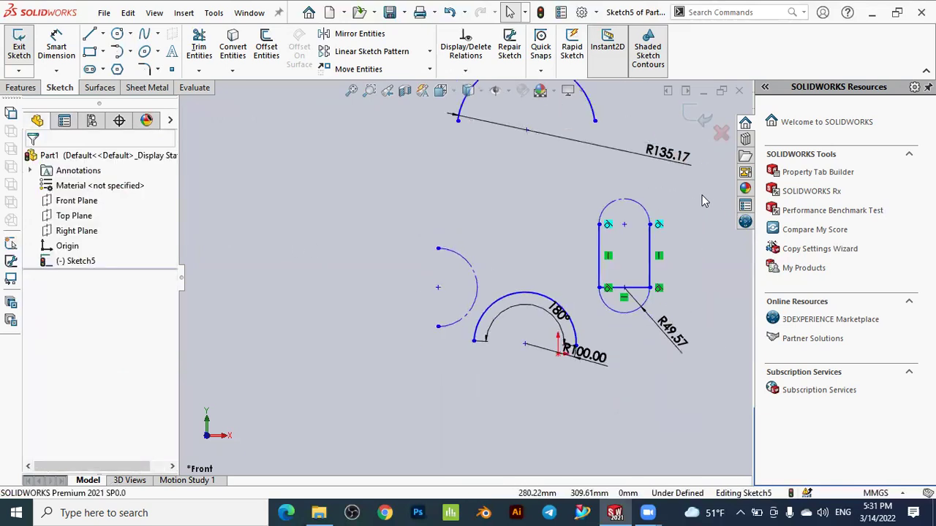
Review the Arc command's three arc types and its add-dimensions option, and close the command without drawing.
scroll(319, 207, up, 3)
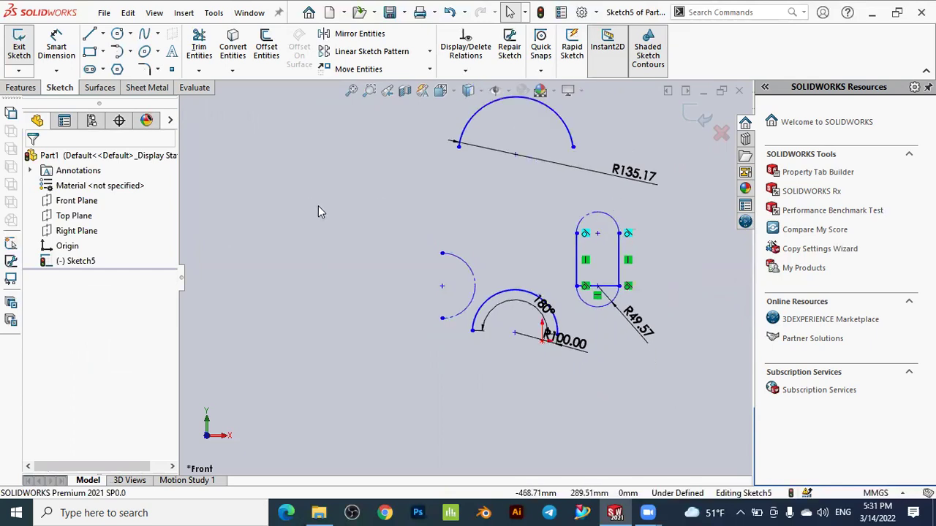
scroll(596, 158, down, 2)
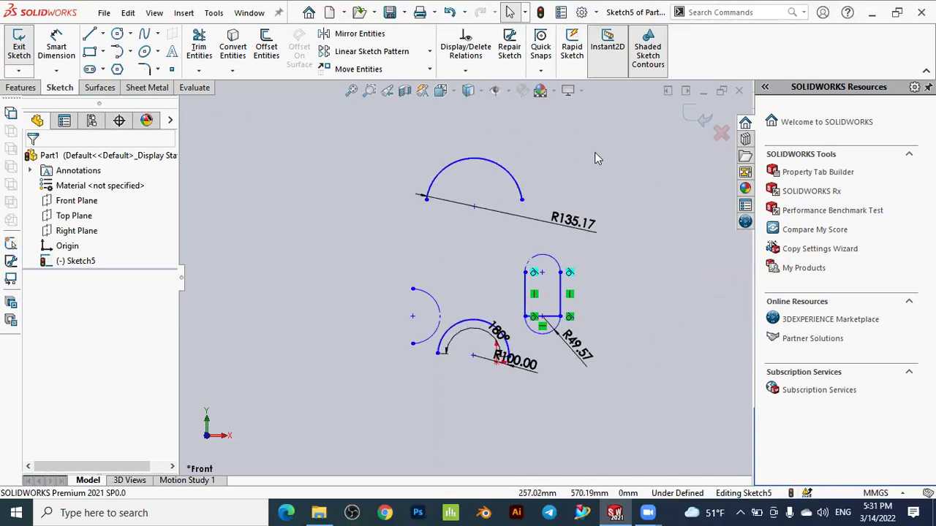
click(119, 49)
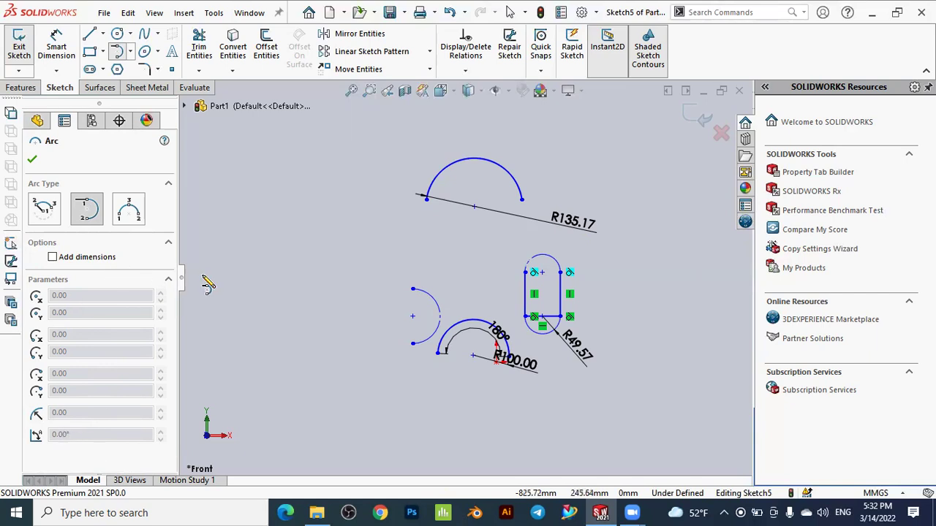
click(32, 158)
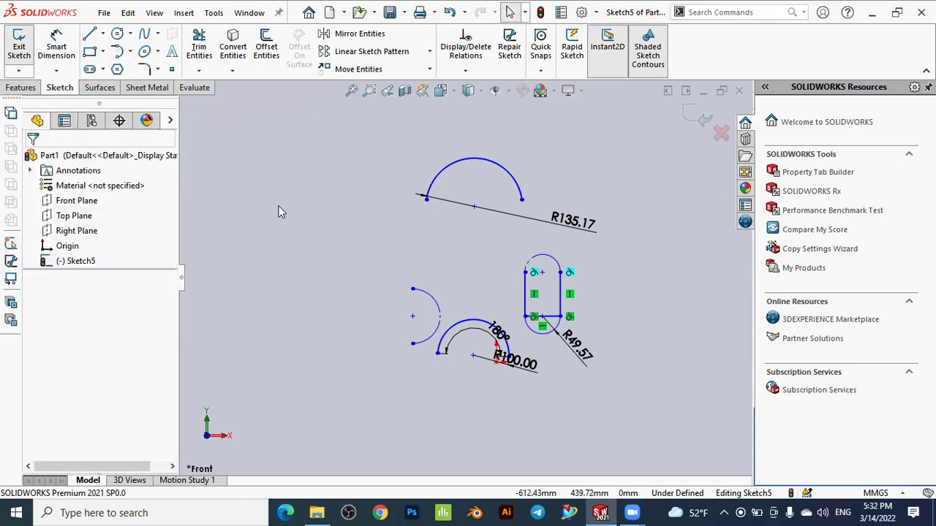